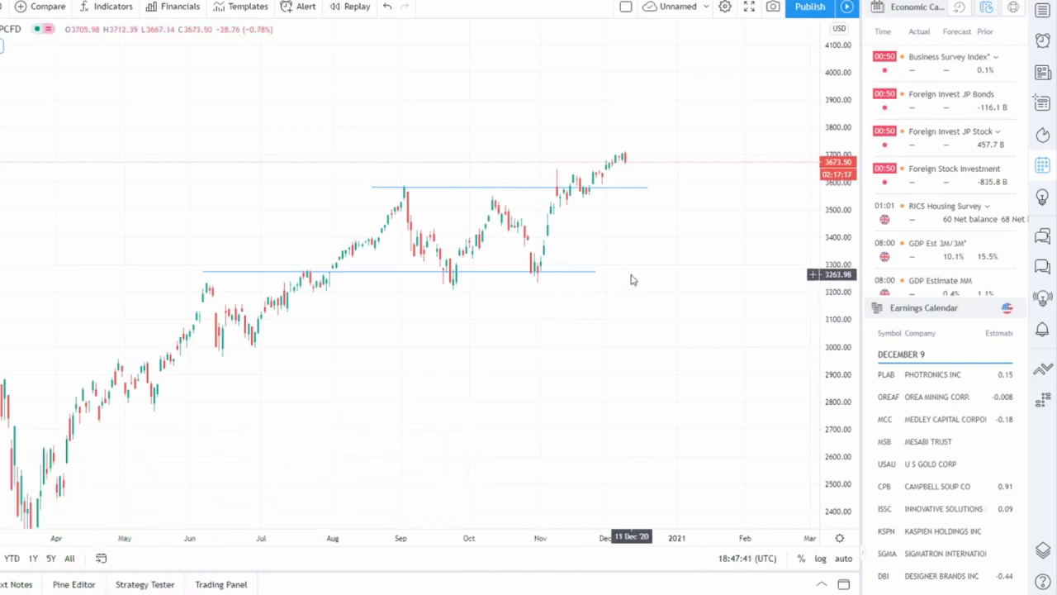
- Examine the daily chart's price action around the two horizontal lines, from the September high through the November and December candles
left_click_drag(633, 279, 597, 276)
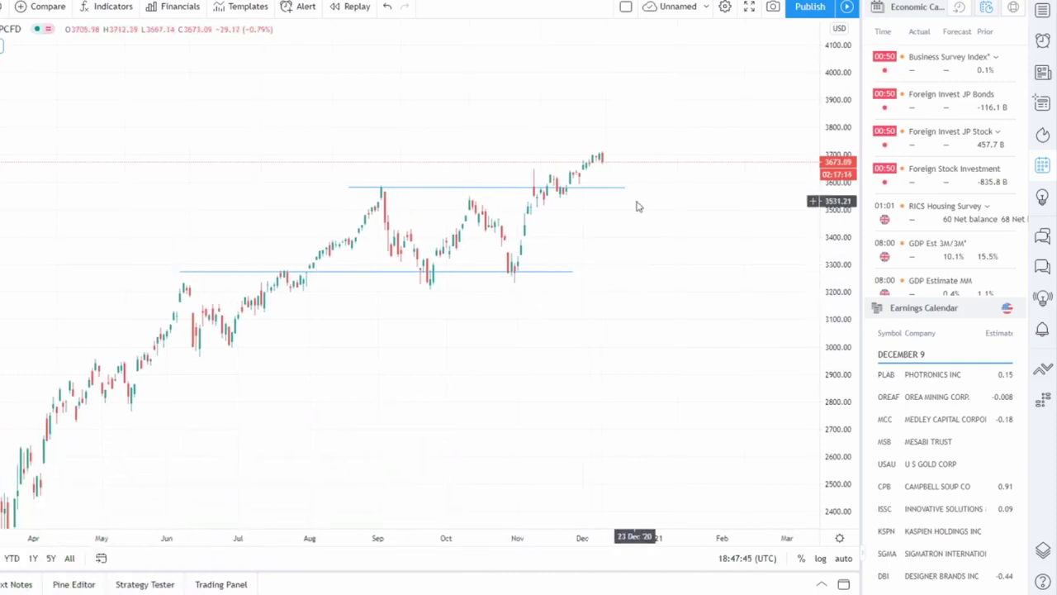
left_click_drag(640, 202, 636, 201)
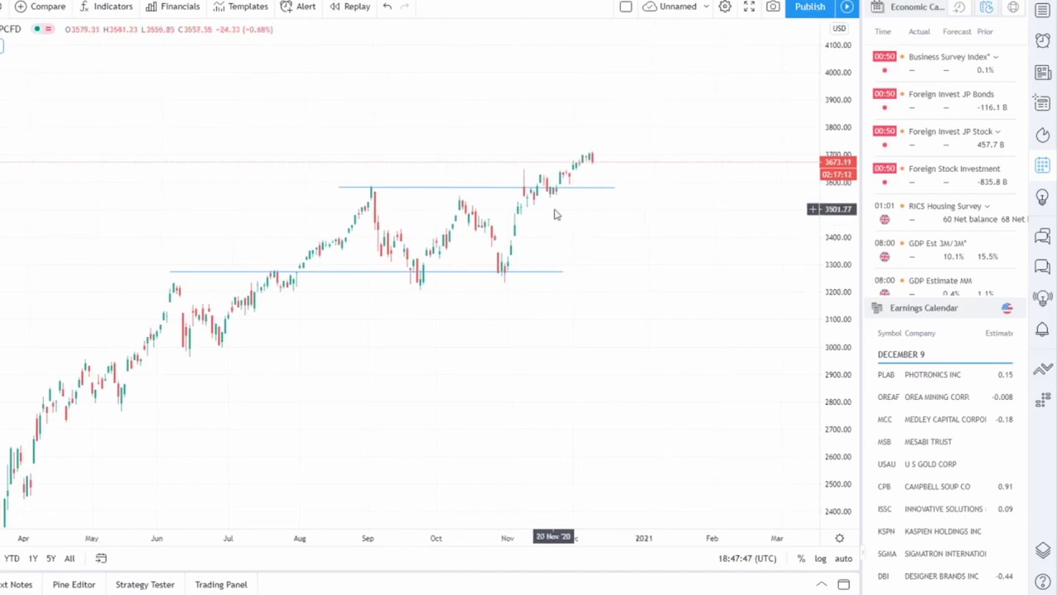
left_click_drag(556, 221, 529, 219)
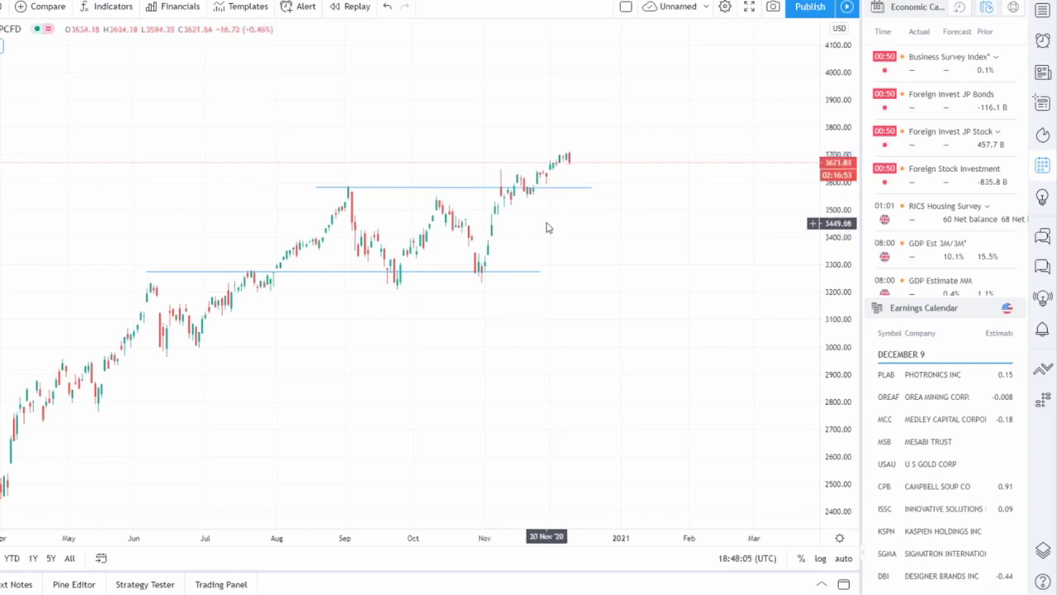
left_click_drag(534, 217, 542, 220)
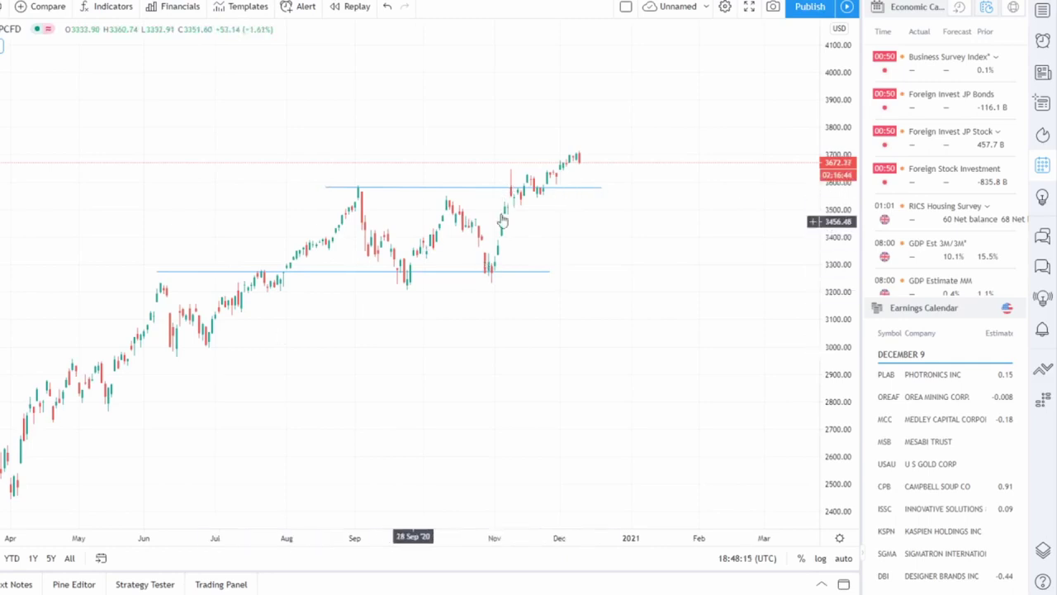
left_click_drag(551, 223, 548, 222)
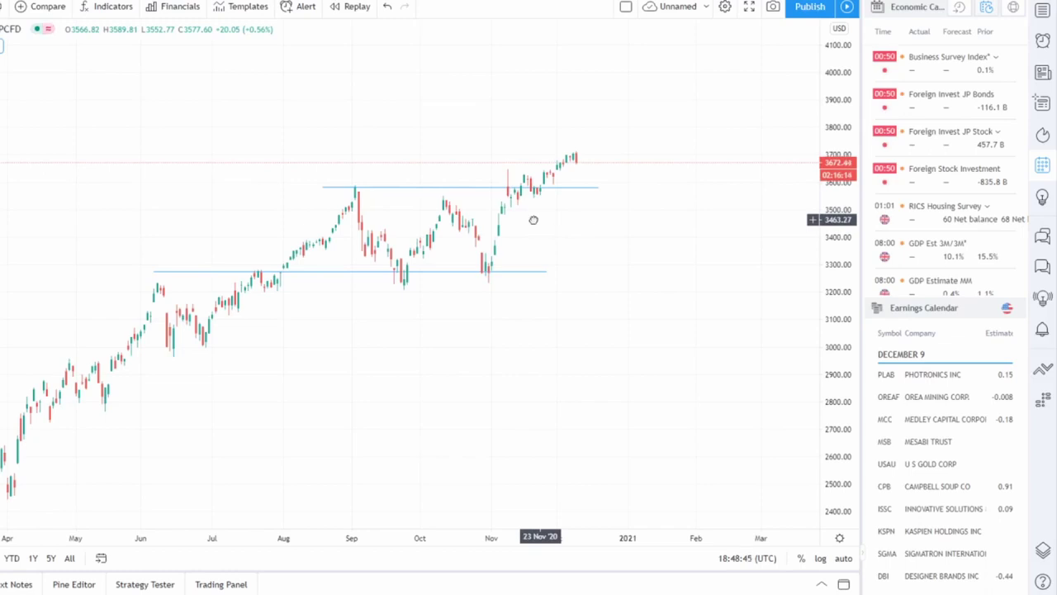
left_click_drag(534, 220, 533, 224)
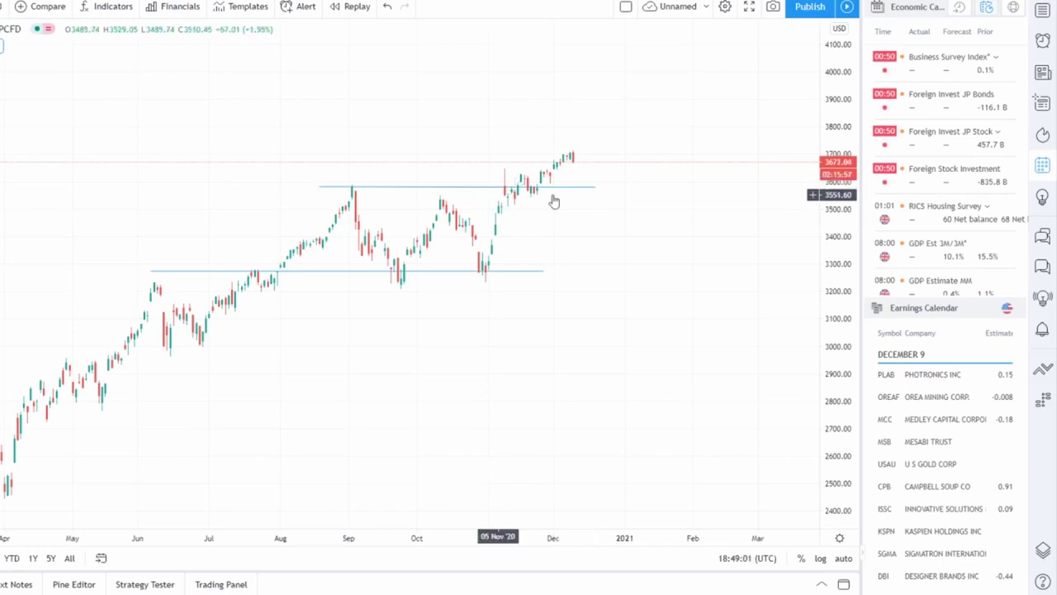
left_click_drag(553, 202, 545, 204)
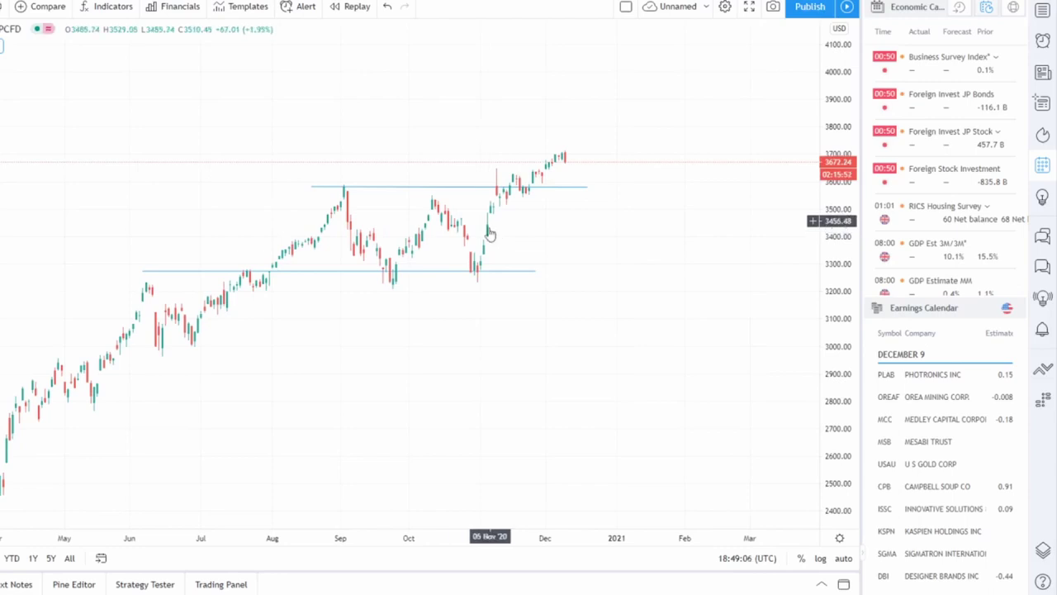
left_click_drag(489, 235, 492, 234)
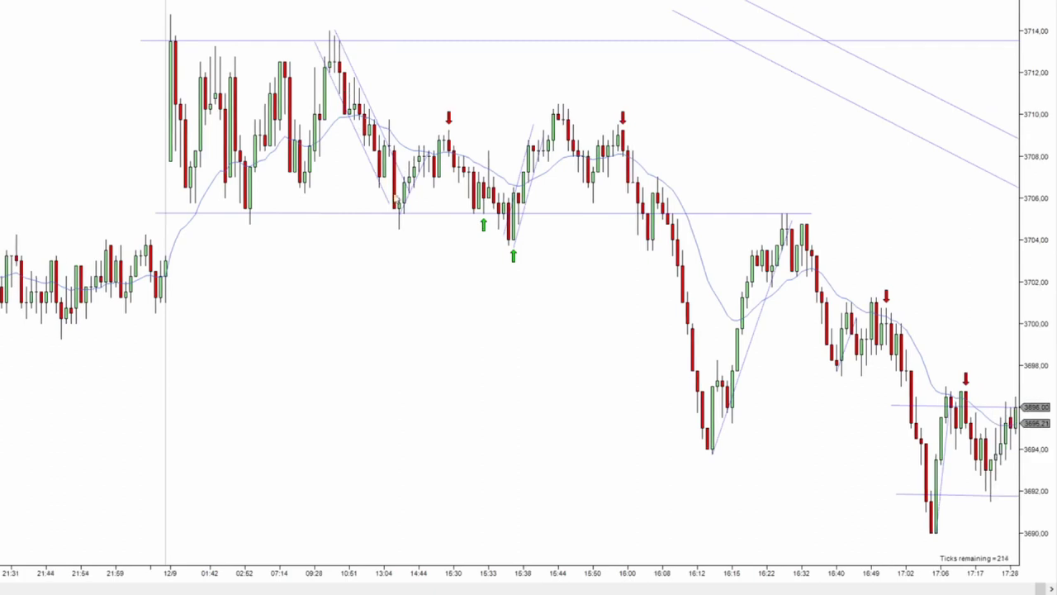
left_click(376, 120)
left_click(400, 136)
left_click(379, 125)
left_click(385, 218)
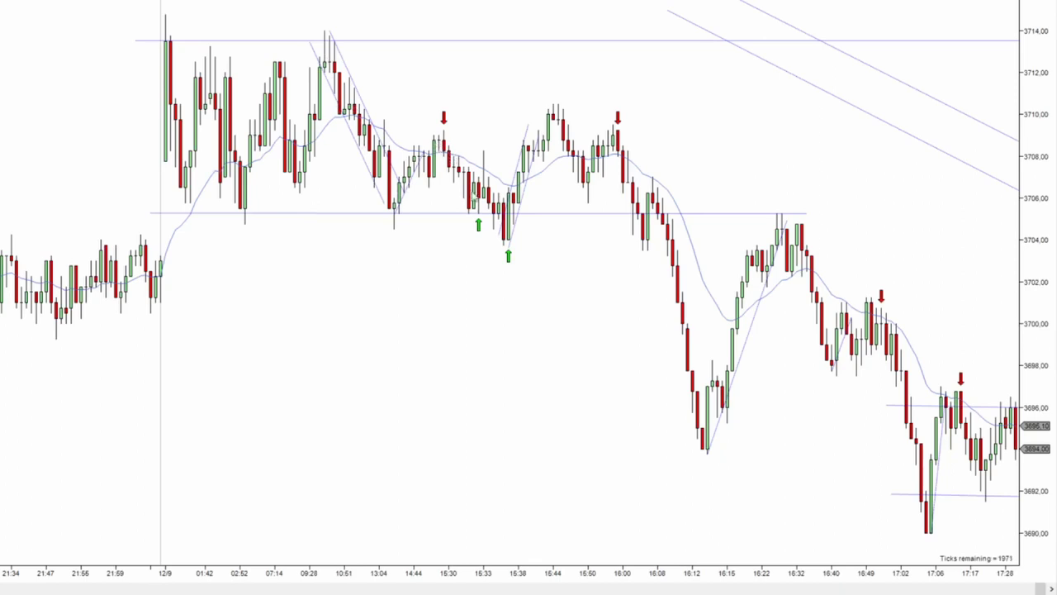
- Draw a temporary arrow line along the decline to the low near 15:38 on the intraday chart, and delete it
left_click(17, 2)
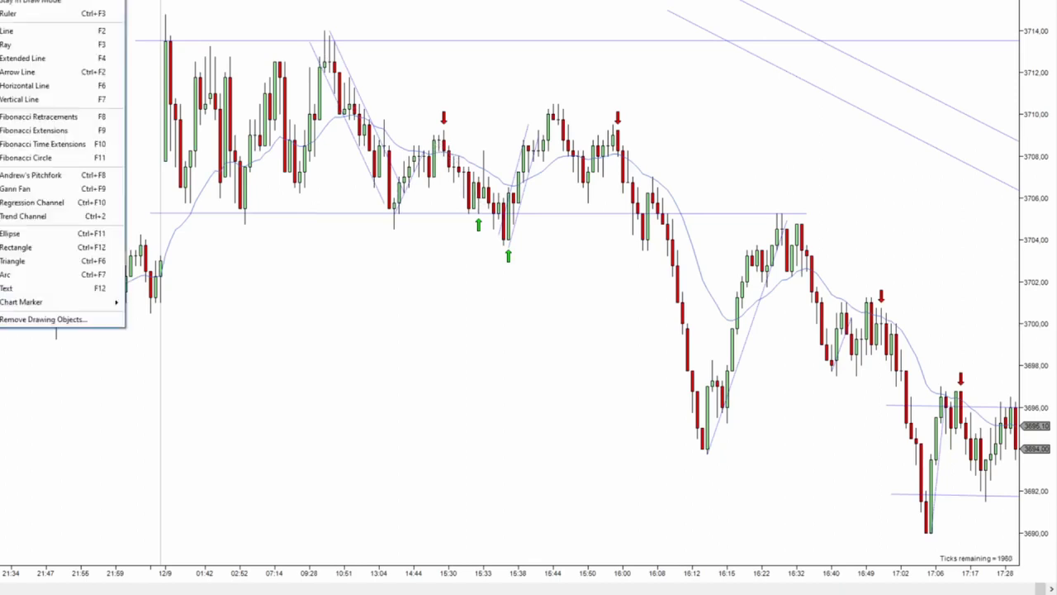
left_click(30, 73)
mouse_move(444, 129)
left_mouse_down()
mouse_move(478, 223)
mouse_move(467, 212)
mouse_move(514, 230)
mouse_move(509, 238)
left_mouse_up()
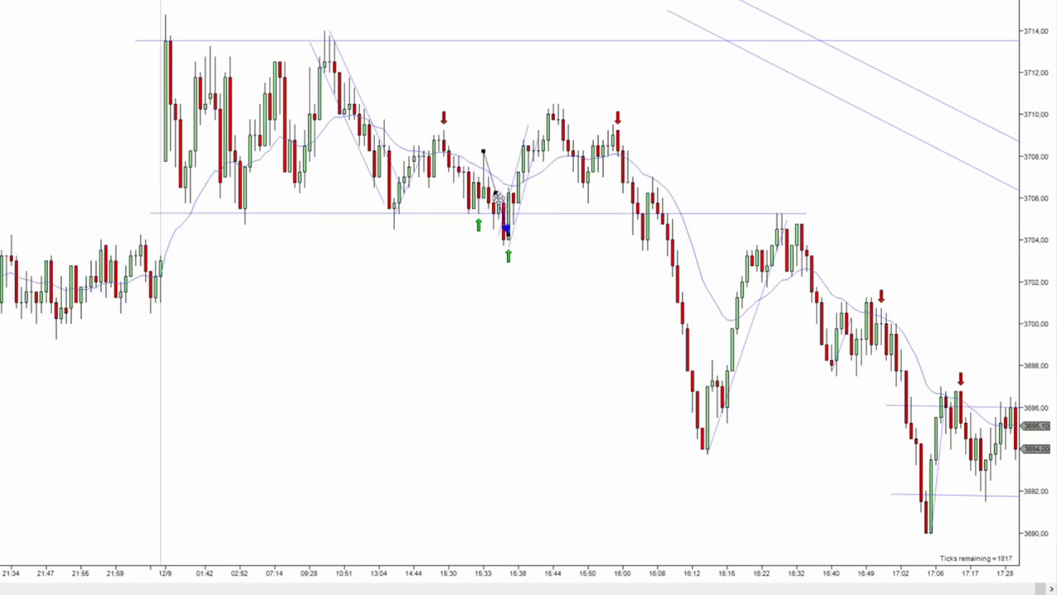
key("Delete")
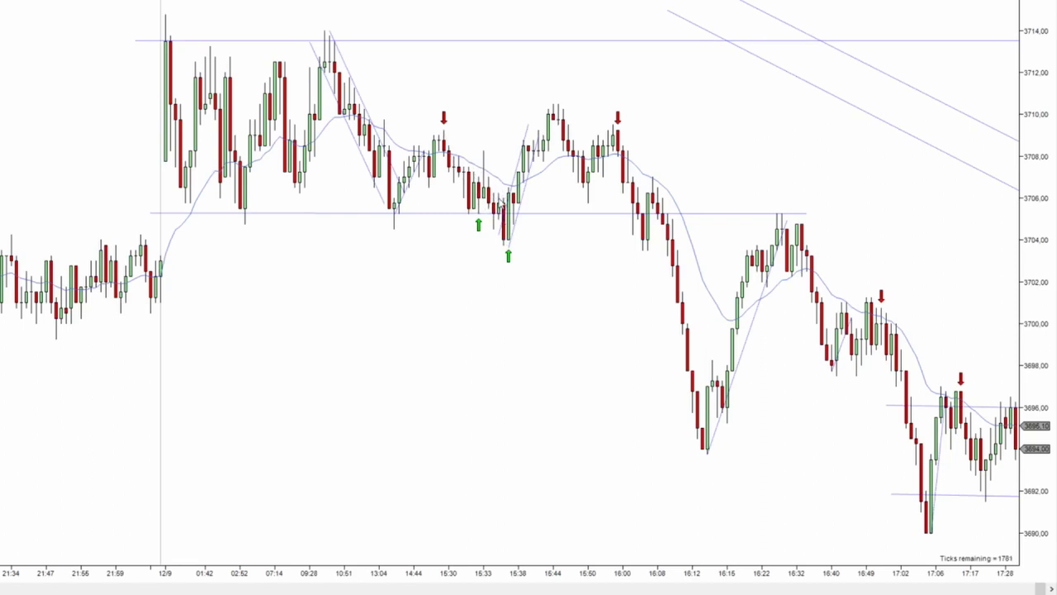
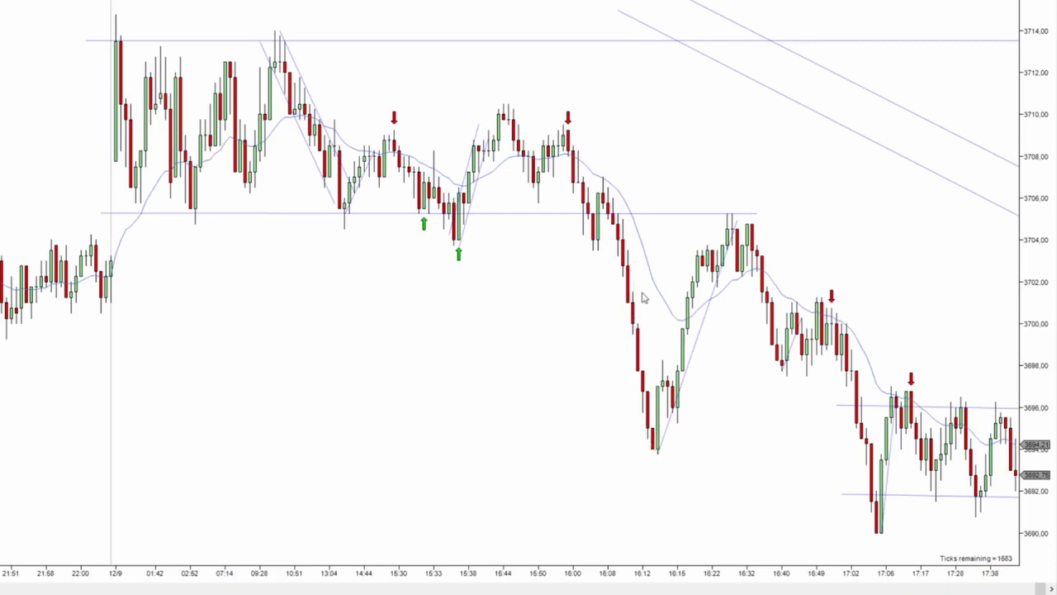
- Draw a temporary vertical line below the 16:00 bars from about 3704 to 3694, and delete it
scroll(637, 300, "down", 3)
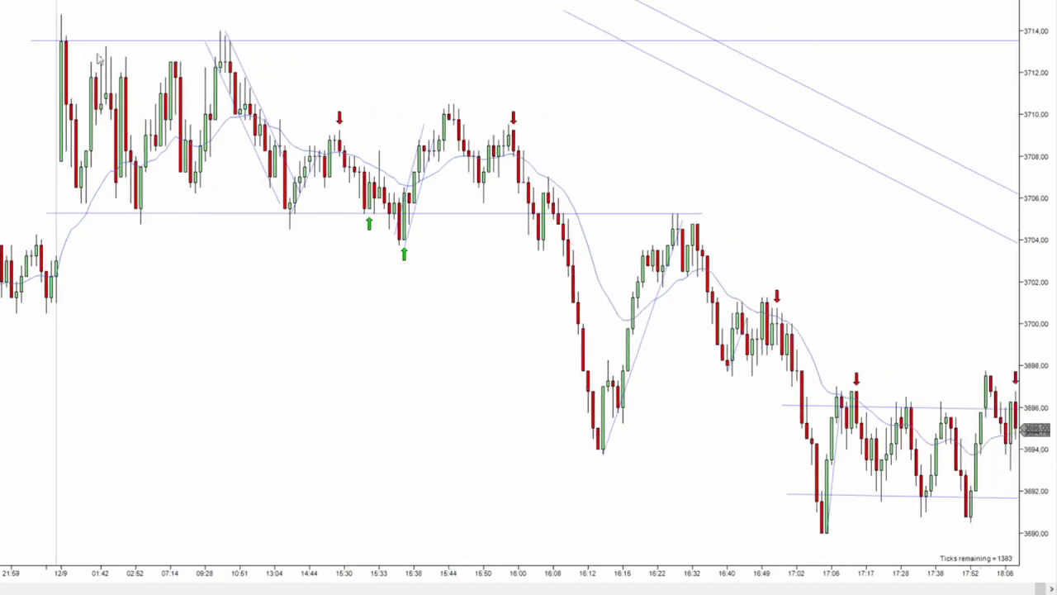
left_click(4, 12)
left_click(21, 31)
mouse_move(518, 242)
left_mouse_down()
mouse_move(532, 432)
mouse_move(521, 447)
left_mouse_up()
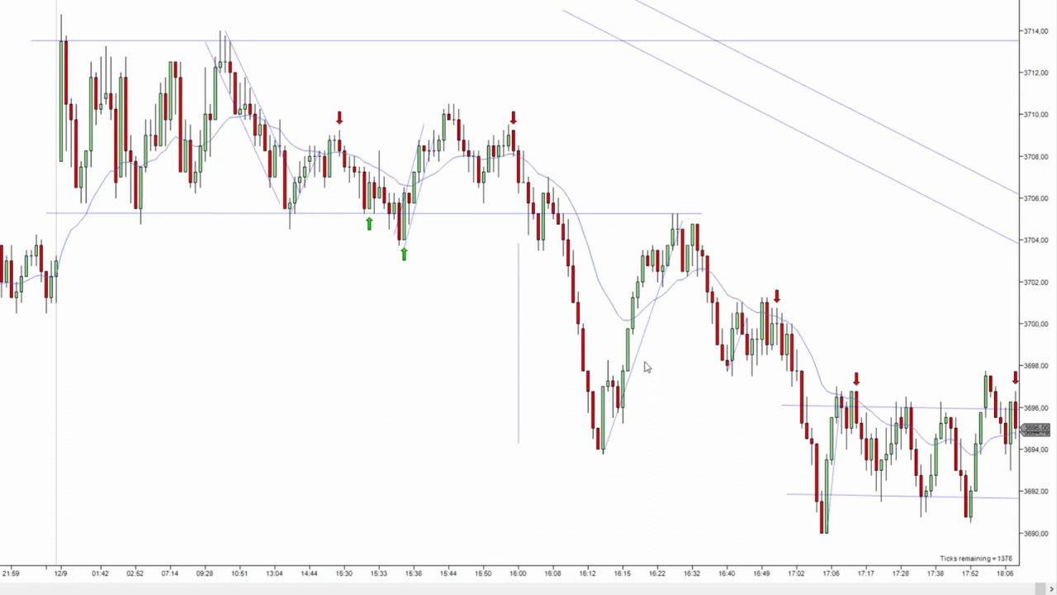
left_click(518, 340)
key("Delete")
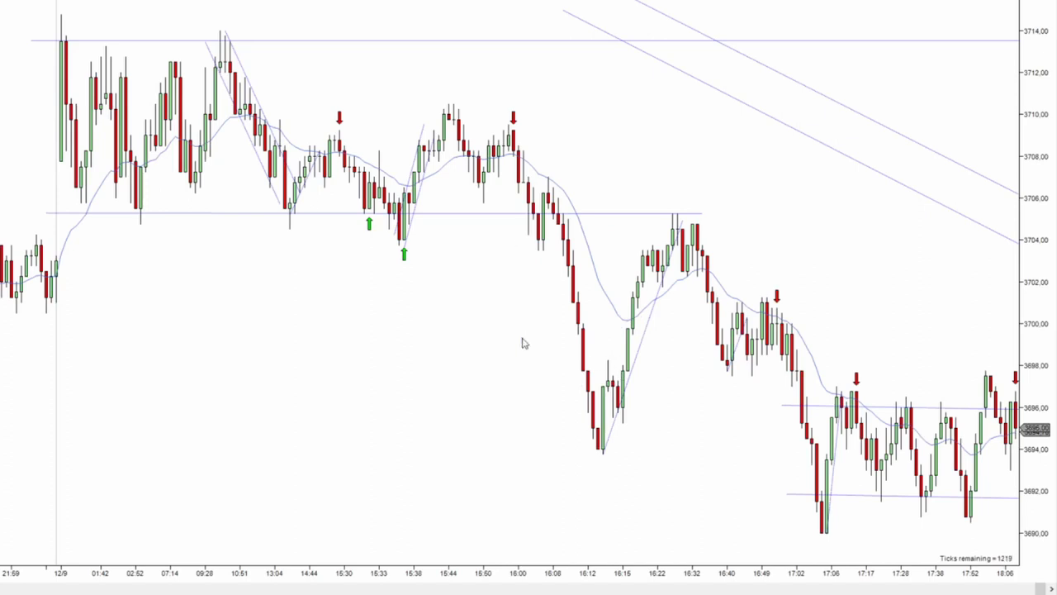
- Duplicate the rising trend line under the rally from the 16:12 low and place the parallel copy along the rally's upper side
left_click_drag(538, 350, 949, 345)
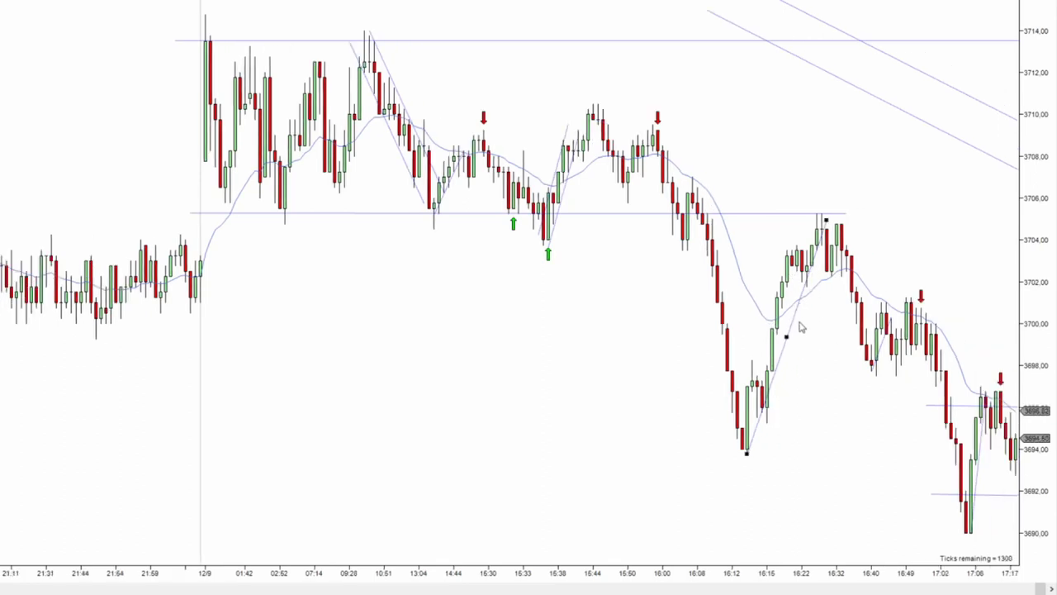
mouse_move(795, 347)
left_mouse_down()
mouse_move(790, 366)
mouse_move(764, 312)
left_mouse_up()
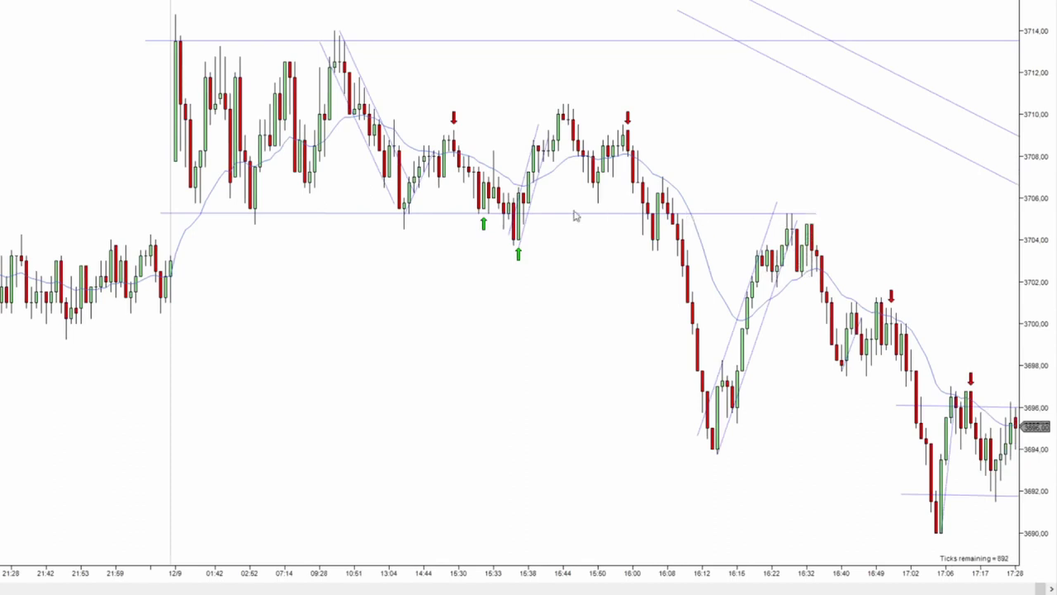
- Draw an arrow line along the first upswing after 16:40, shift it onto the next upswing for comparison, and delete it
left_click(377, 212)
left_click_drag(875, 205, 698, 203)
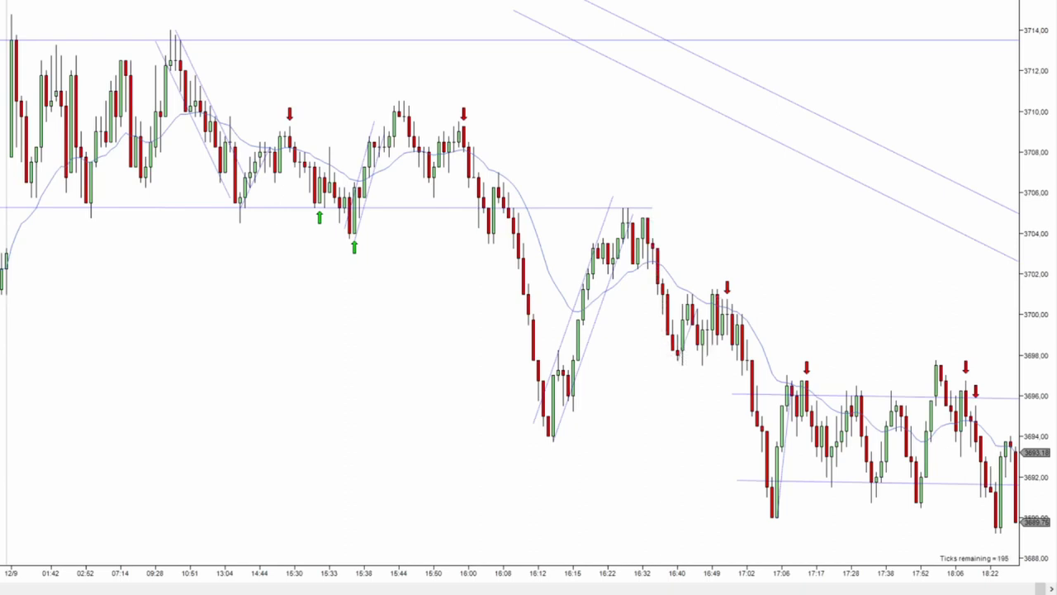
left_click(16, 1)
left_click(17, 72)
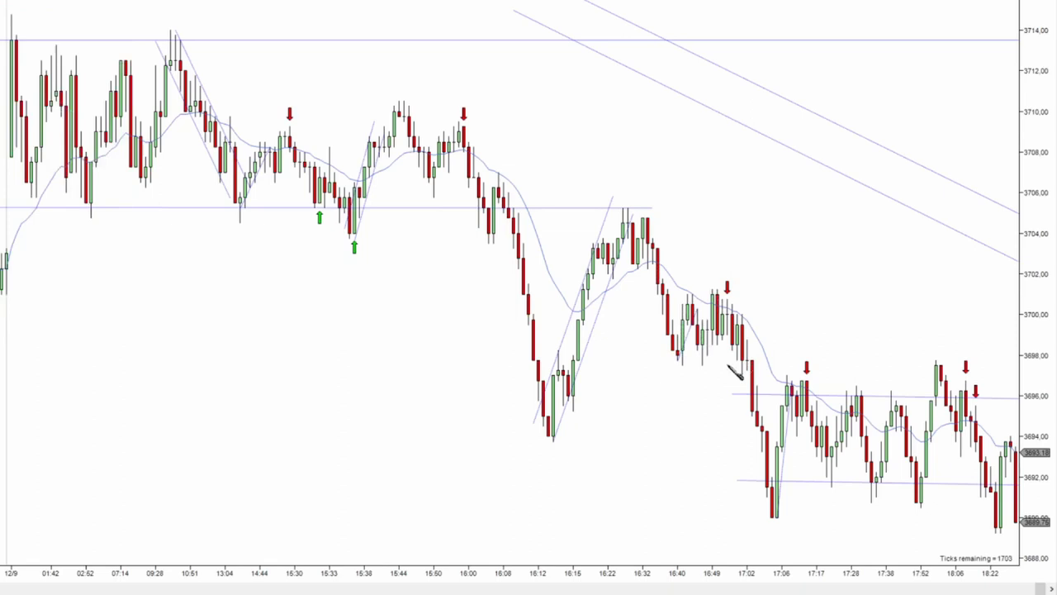
left_click(682, 361)
left_click(692, 295)
left_click_drag(689, 314, 706, 319)
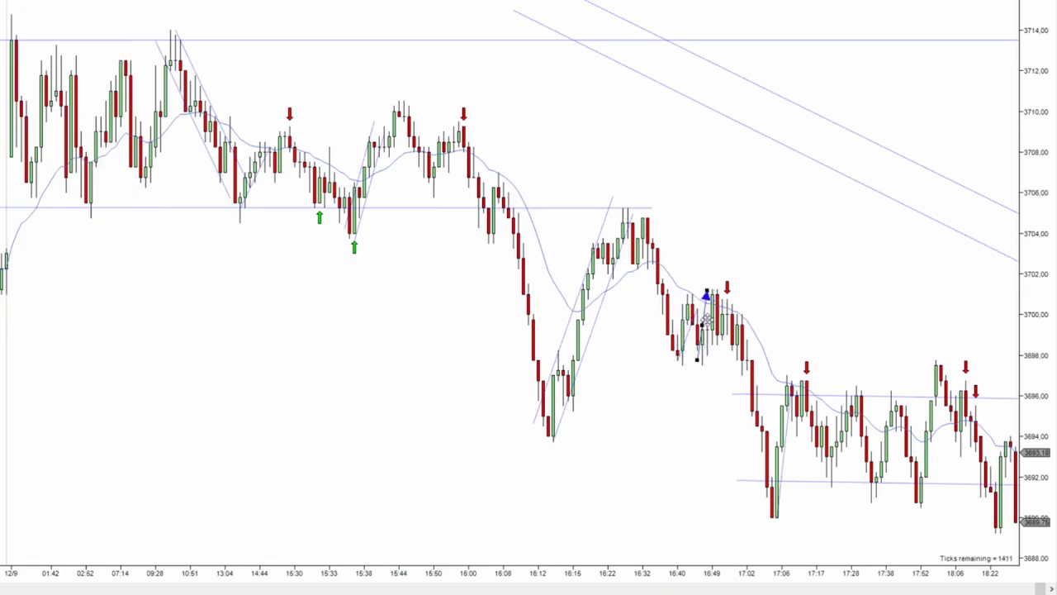
key("Delete")
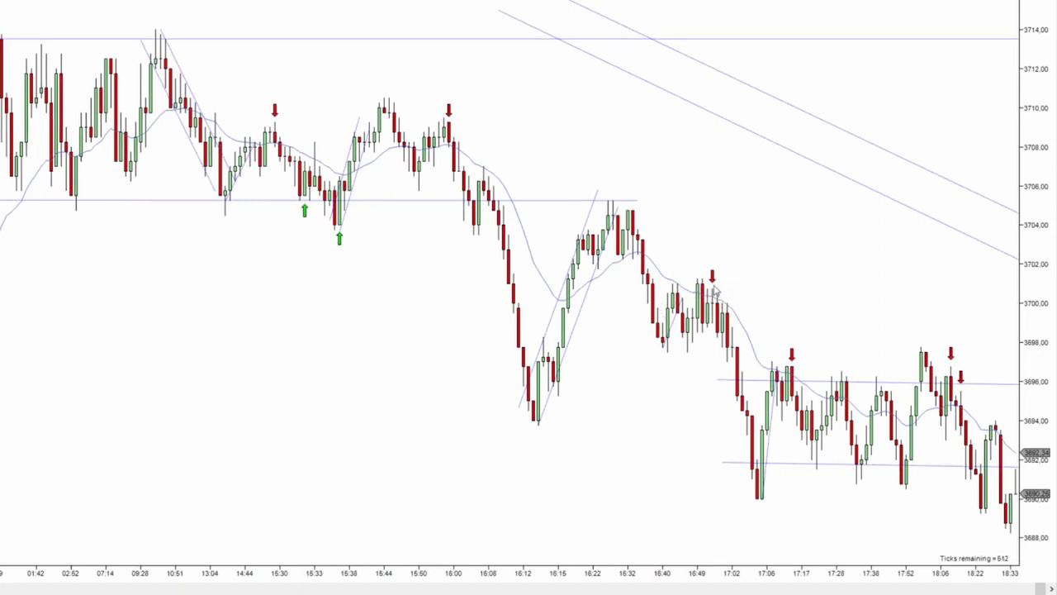
- Move the two descending parallel lines onto the swing highs after 15:44 and the low near 16:12 to form a channel
left_click_drag(712, 279, 739, 249)
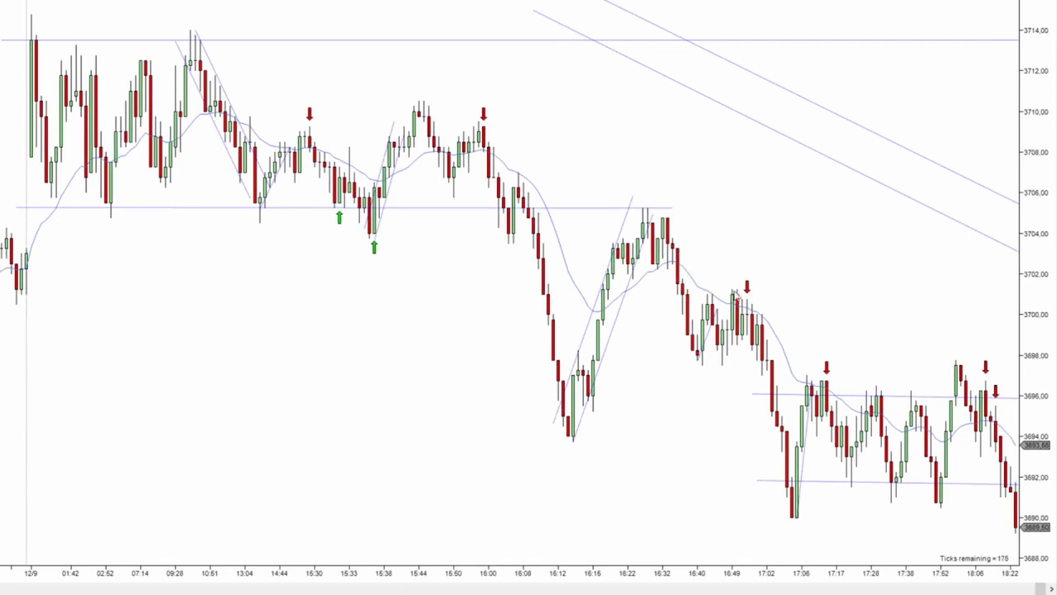
left_click_drag(741, 243, 715, 245)
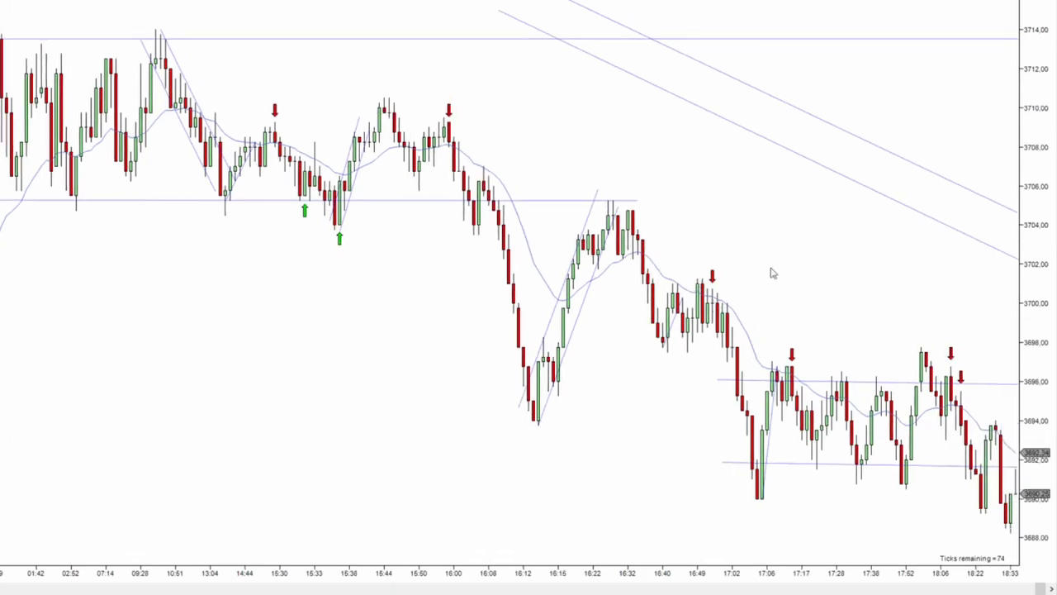
scroll(769, 248, "down", 1)
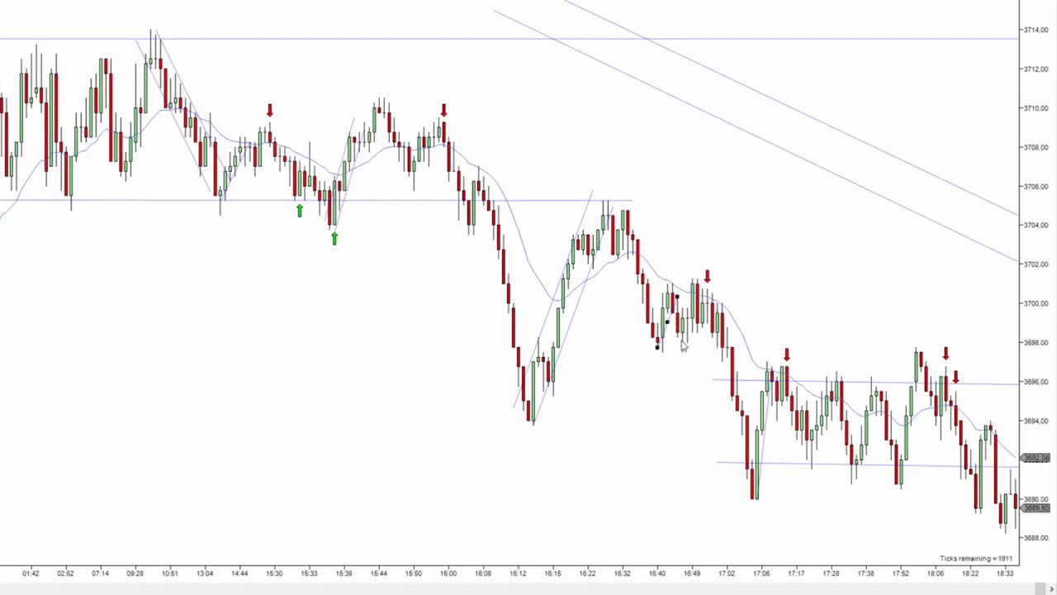
left_click_drag(743, 137, 636, 217)
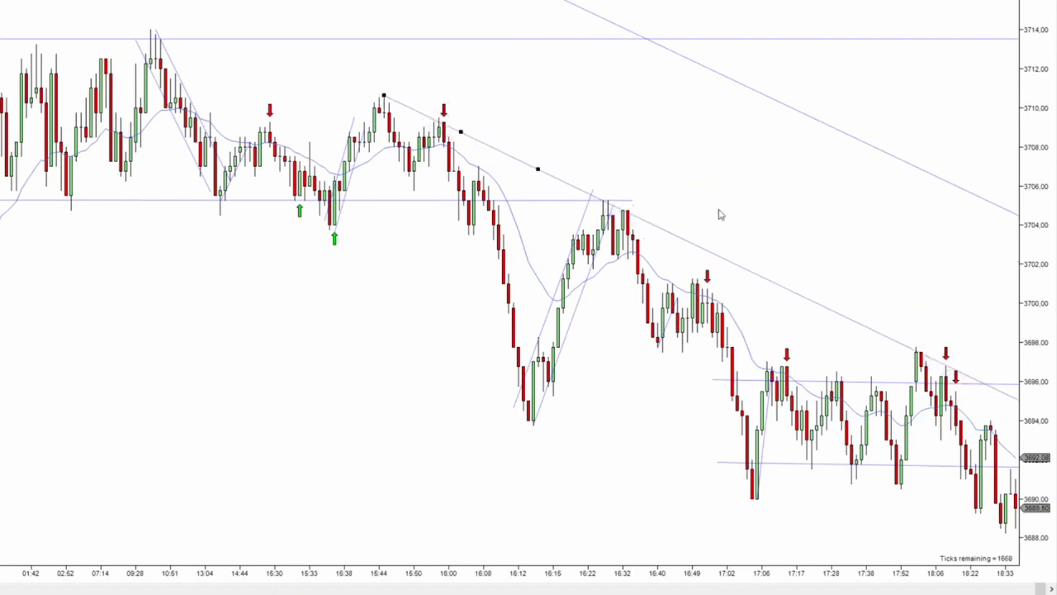
left_click_drag(769, 97, 363, 347)
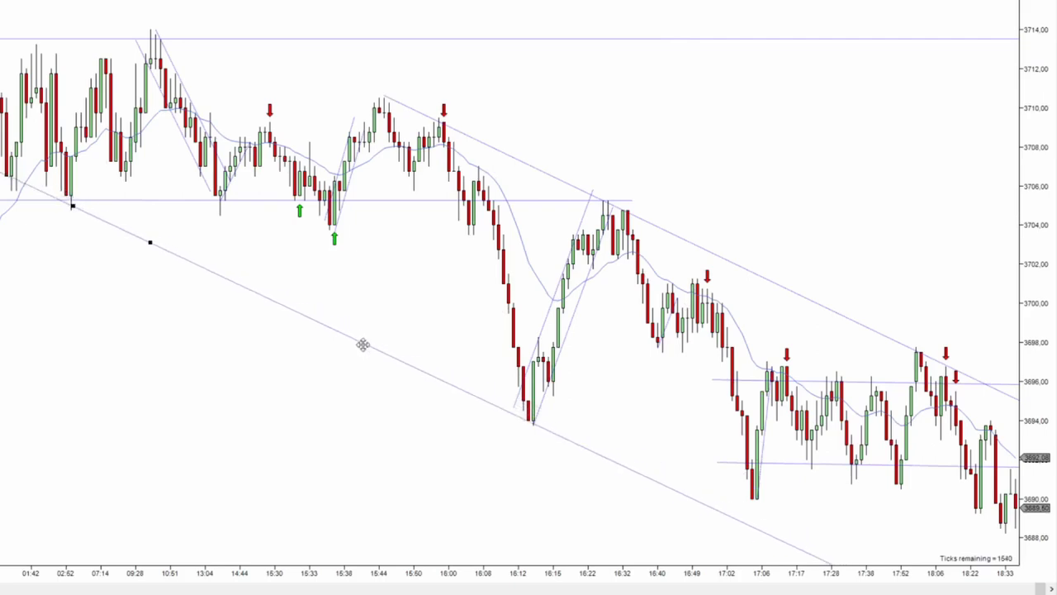
left_click(636, 373)
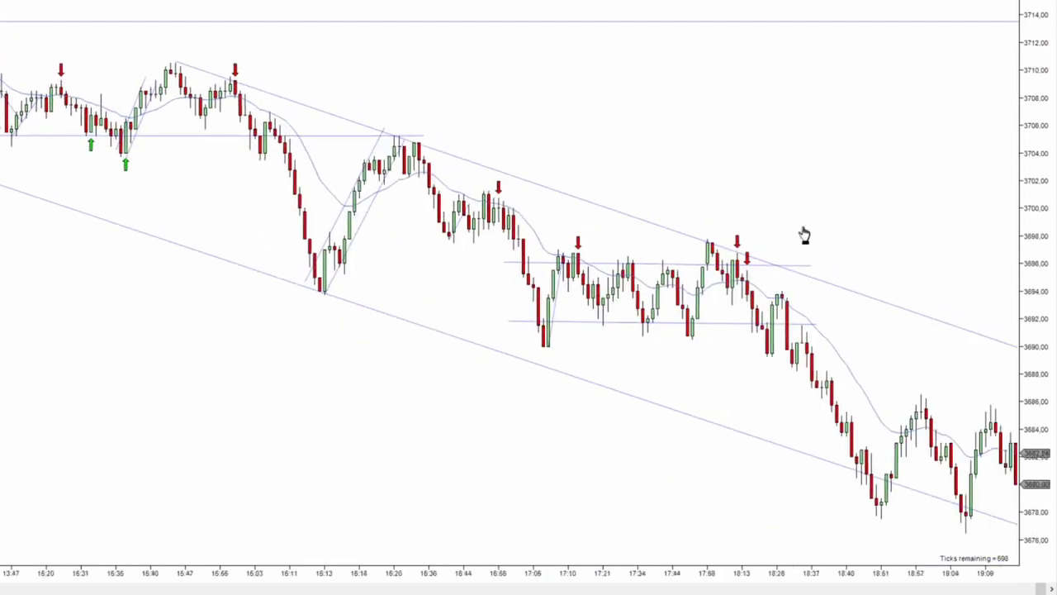
- Move both descending channel lines off the bars into the empty area above the falling prices
scroll(796, 262, "up", 10)
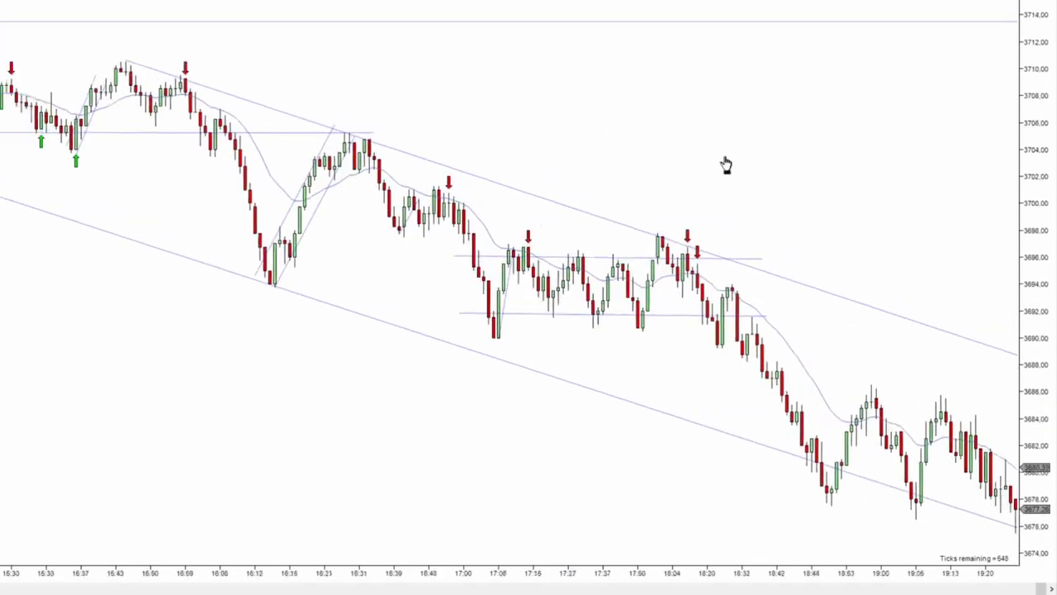
scroll(868, 200, "up", 10)
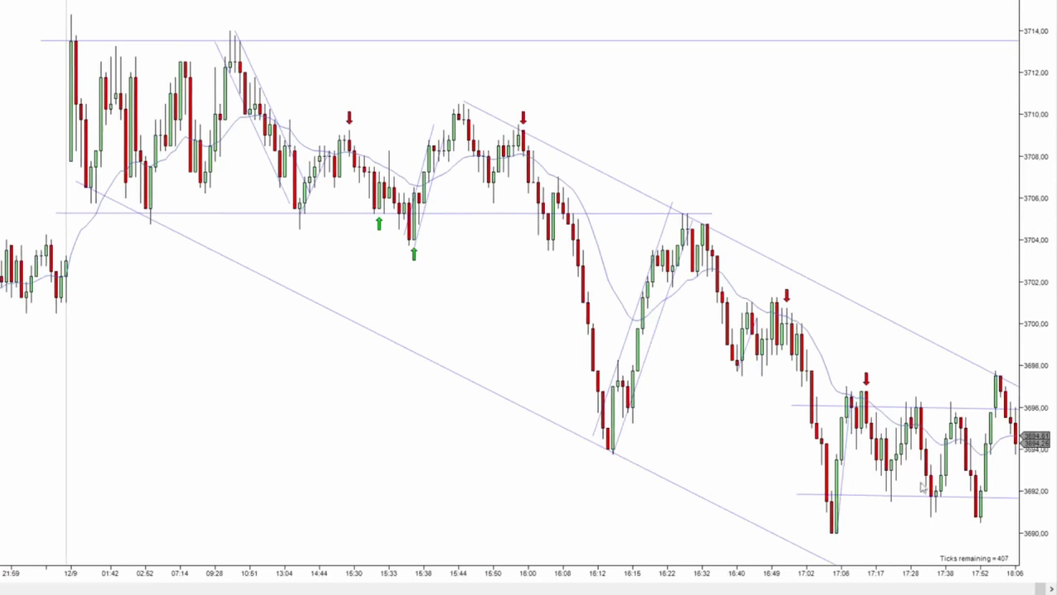
left_click_drag(970, 317, 989, 314)
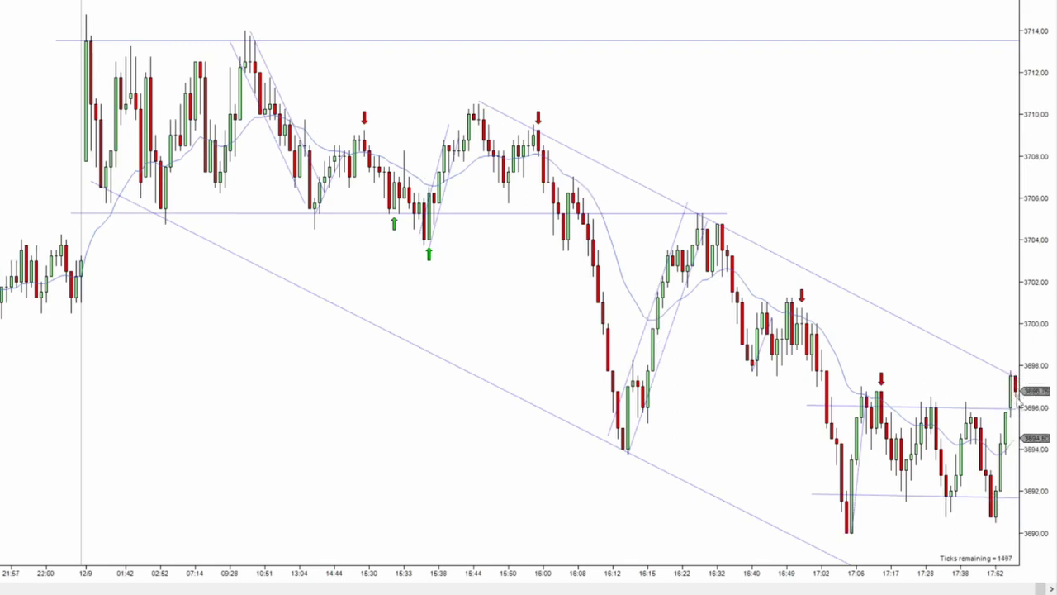
left_click_drag(913, 330, 957, 233)
left_click_drag(723, 491, 956, 173)
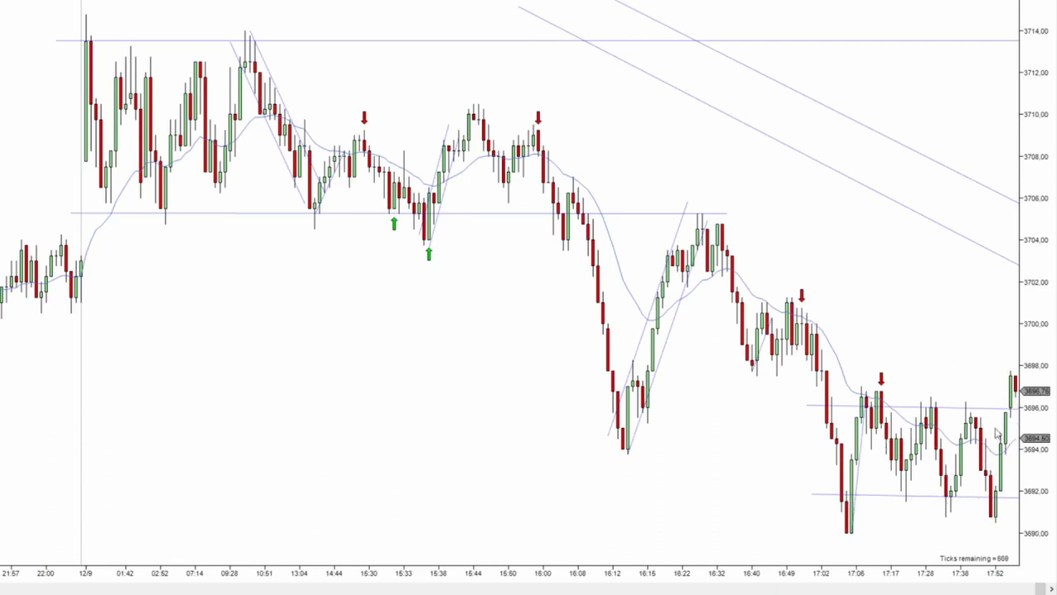
- Rebuild the descending channel with one line along the highs from 15:44 to 17:52 and its parallel through the 16:12 low
left_click_drag(870, 241, 831, 302)
left_click_drag(885, 158, 633, 479)
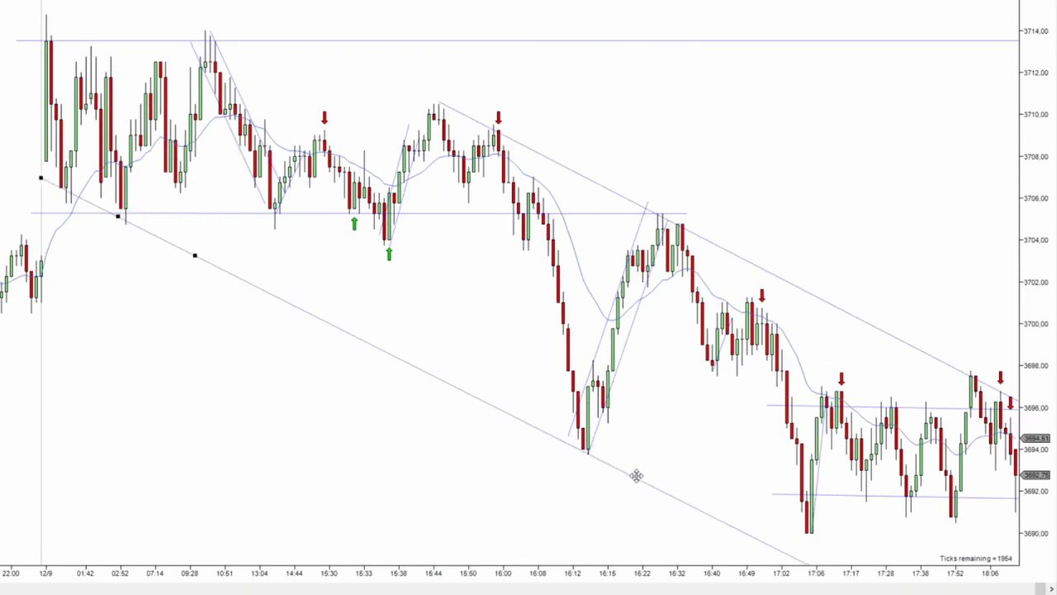
left_click(693, 427)
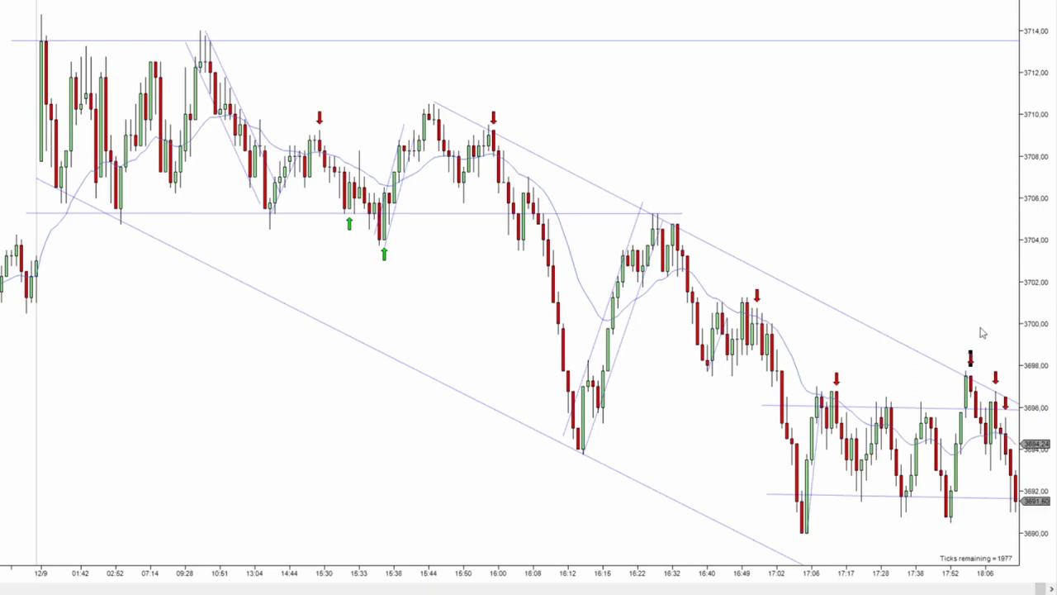
scroll(922, 283, "up", 3)
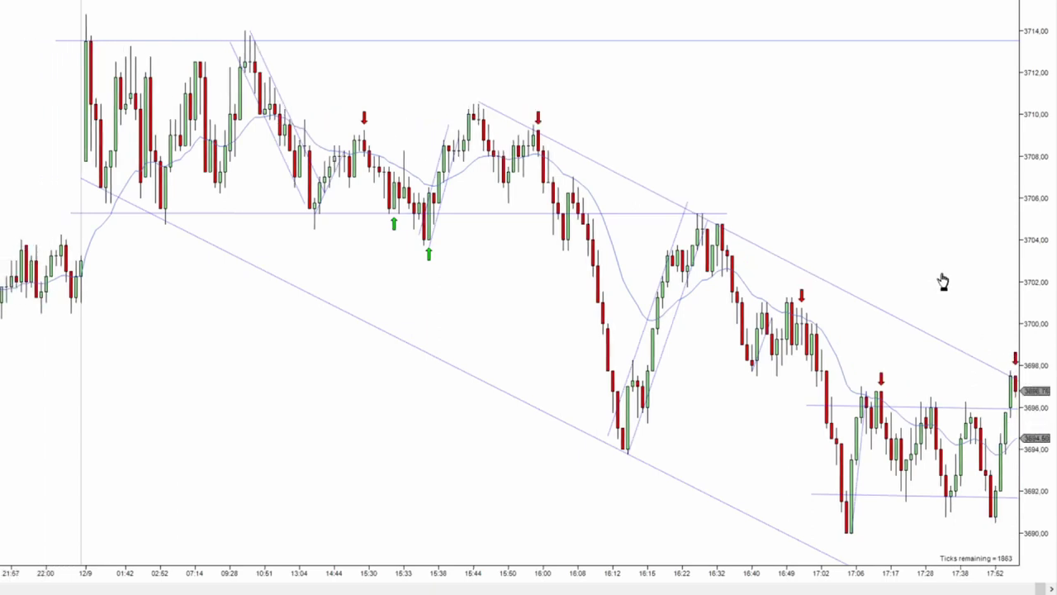
- Add red down arrows above the two lower highs between 18:06 and 18:16, just below the upper channel line
scroll(942, 281, "up", 1)
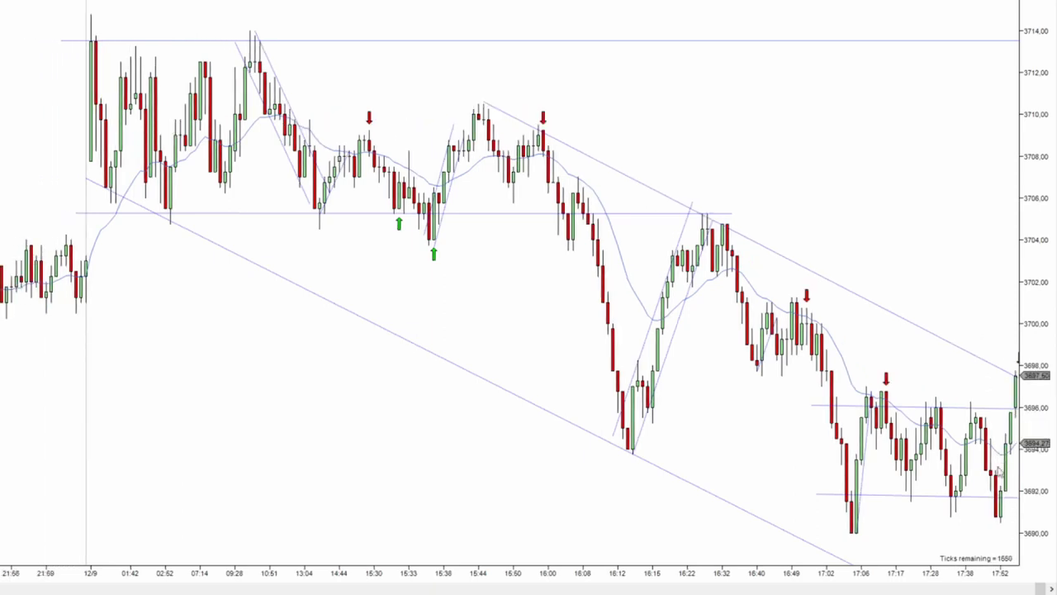
scroll(1005, 325, "down", 1)
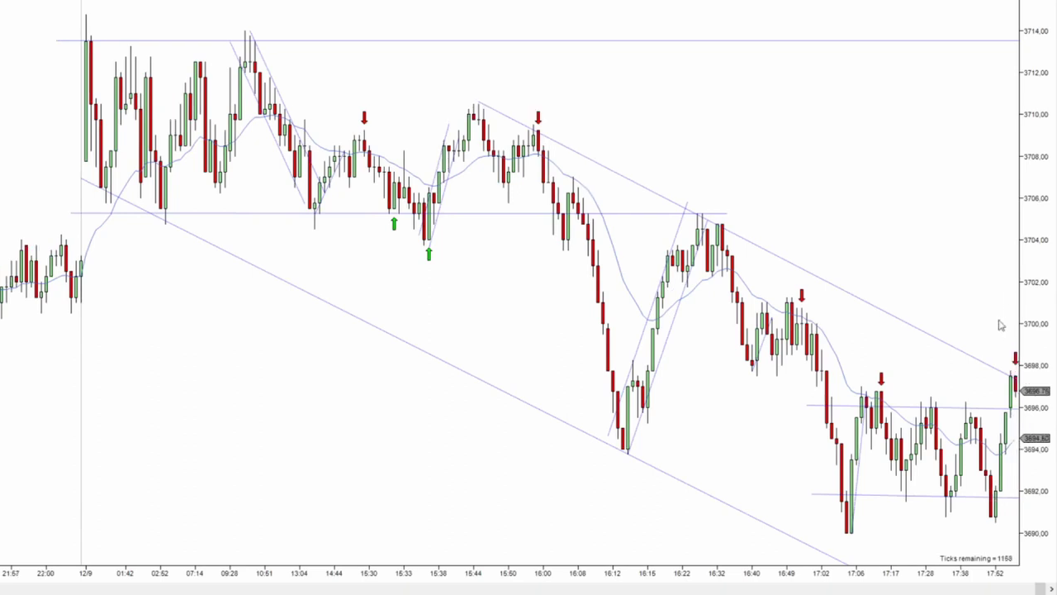
scroll(949, 389, "down", 1)
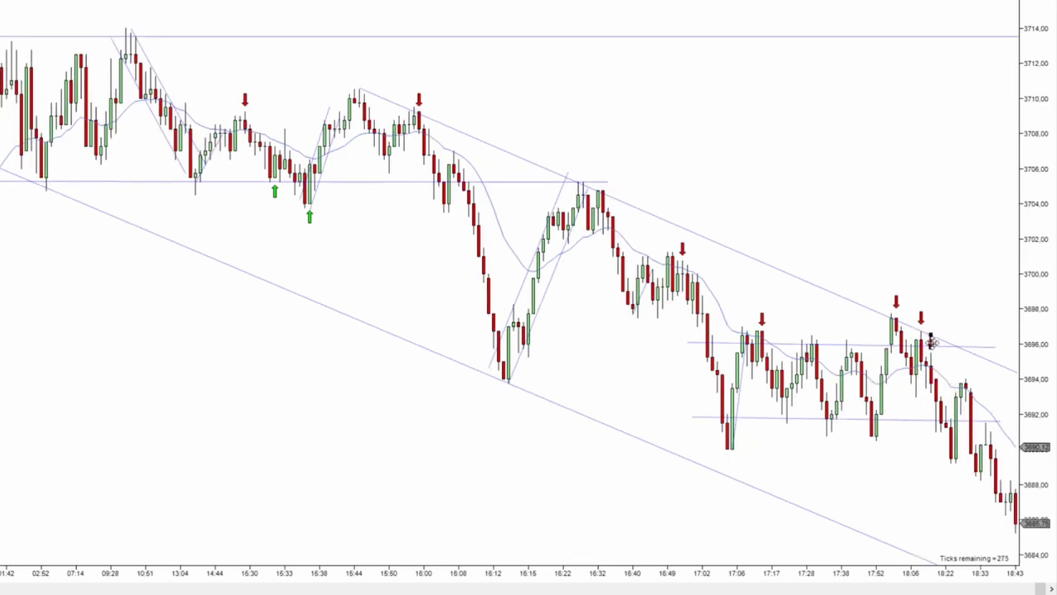
left_click(931, 340)
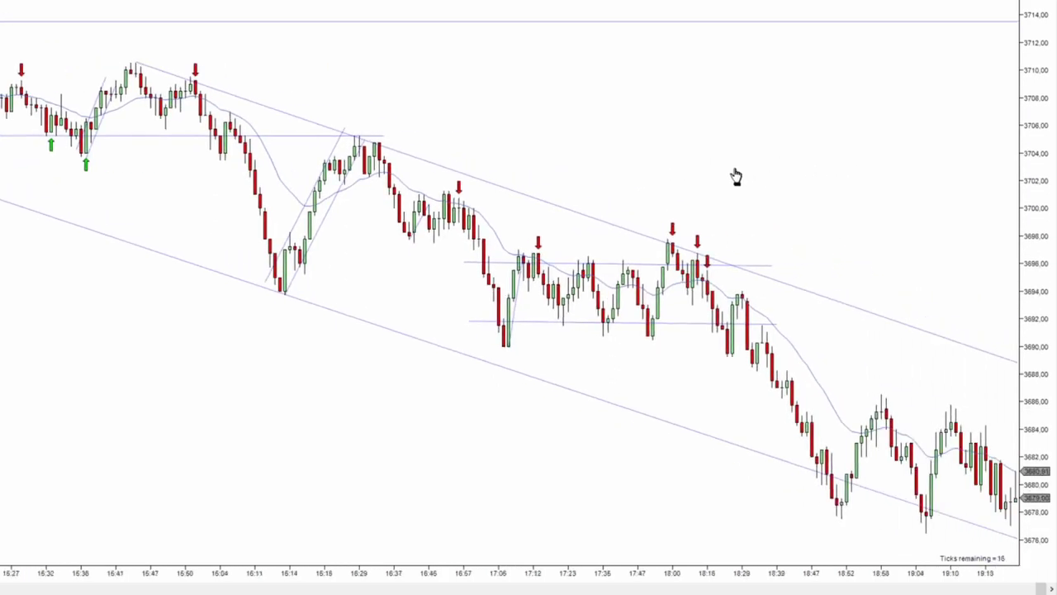
- Copy the descending channel line and place the parallel copy well below the existing channel
left_click_drag(850, 189, 682, 185)
scroll(389, 71, "up", 10)
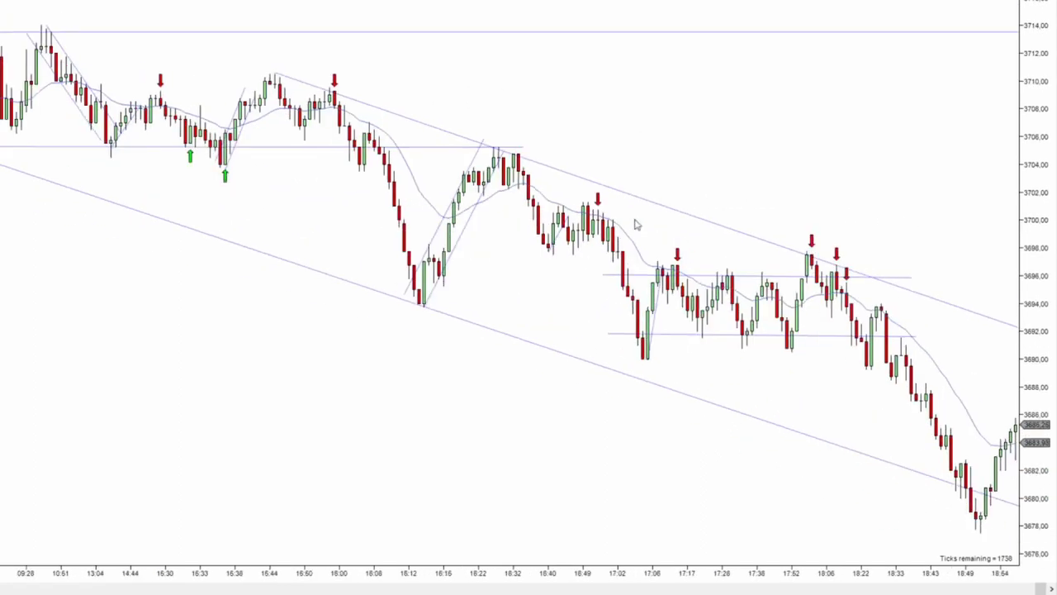
left_click_drag(658, 206, 323, 326)
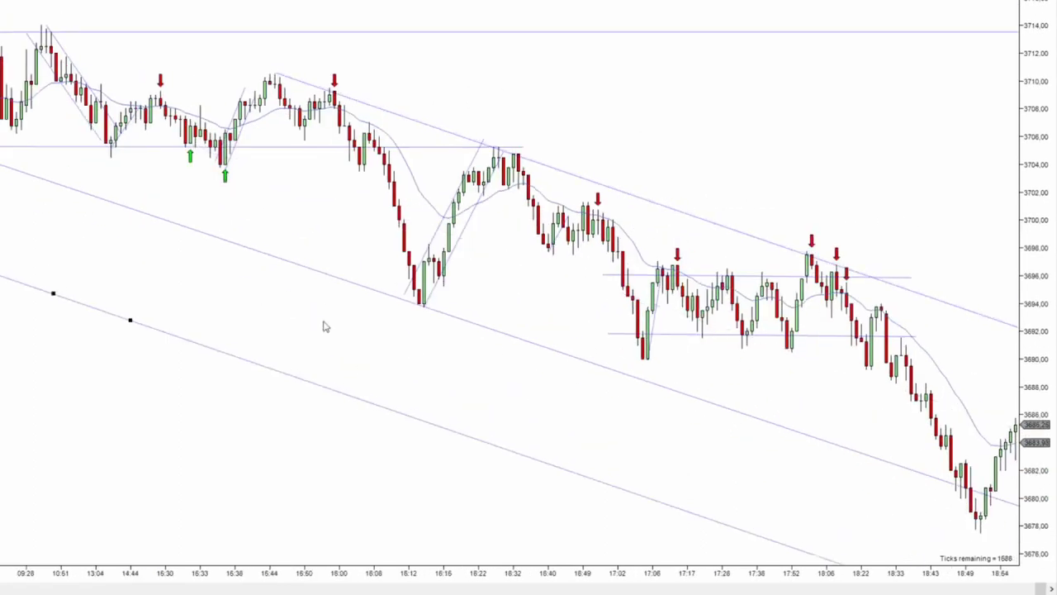
scroll(598, 386, "up", 10)
left_click_drag(507, 479, 248, 373)
scroll(281, 358, "down", 5)
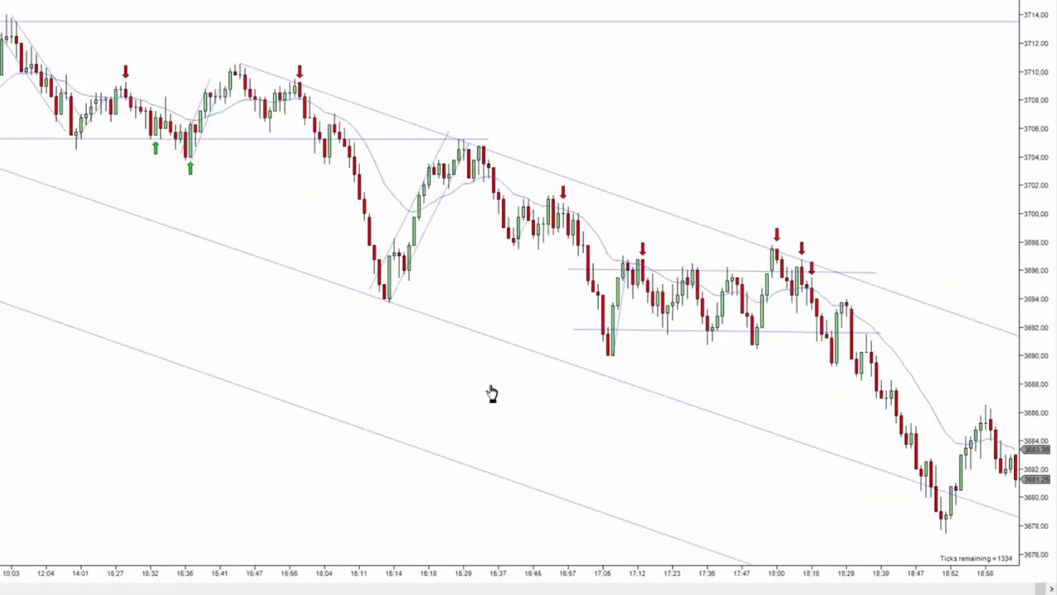
- Shift the middle channel line slightly upward so that it runs through the 17:06 low
scroll(488, 394, "down", 3)
left_click_drag(464, 292, 468, 288)
scroll(778, 389, "up", 6)
scroll(666, 372, "down", 6)
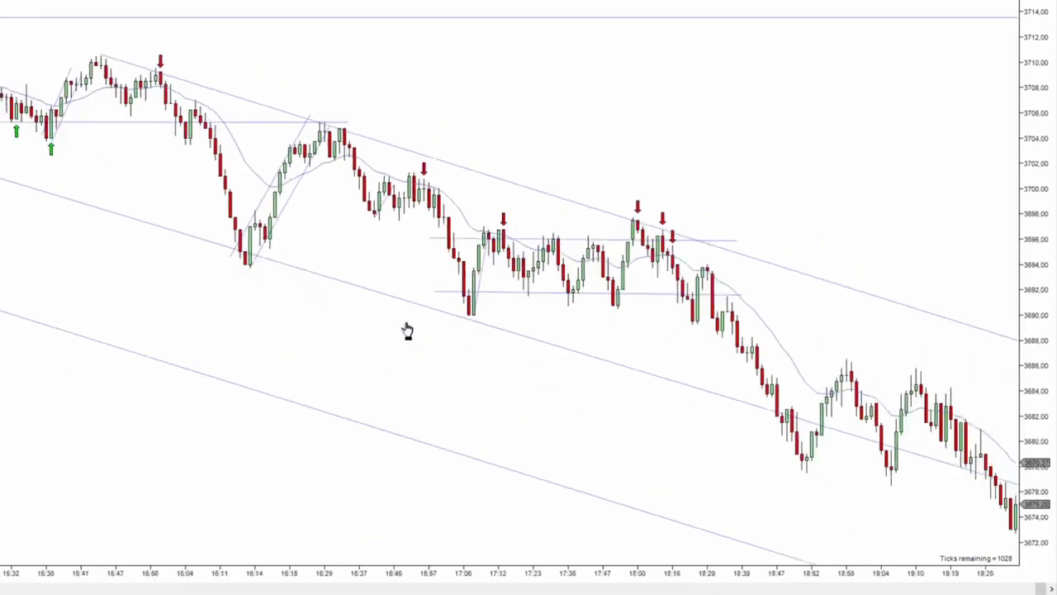
- Draw a short horizontal line across the two swing highs near 18:58 and 19:10, just below 3685
scroll(570, 357, "down", 10)
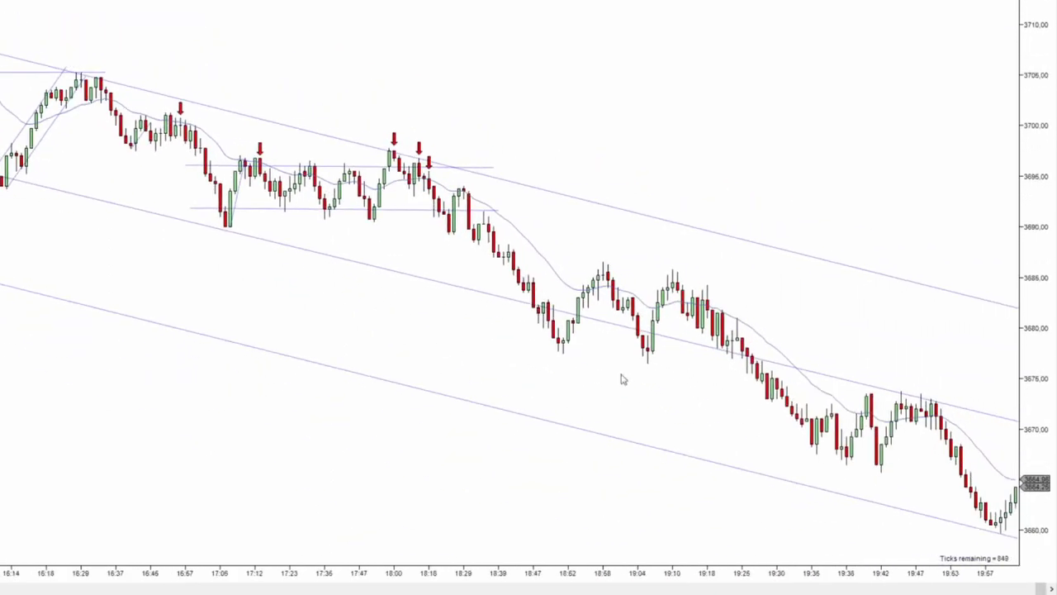
scroll(583, 409, "down", 4)
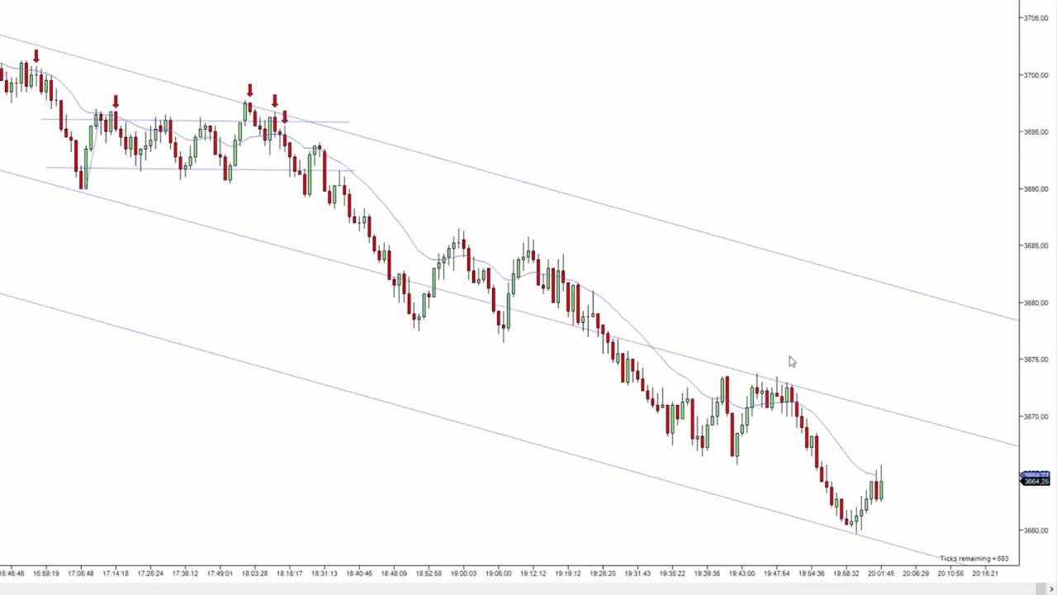
scroll(757, 308, "up", 1)
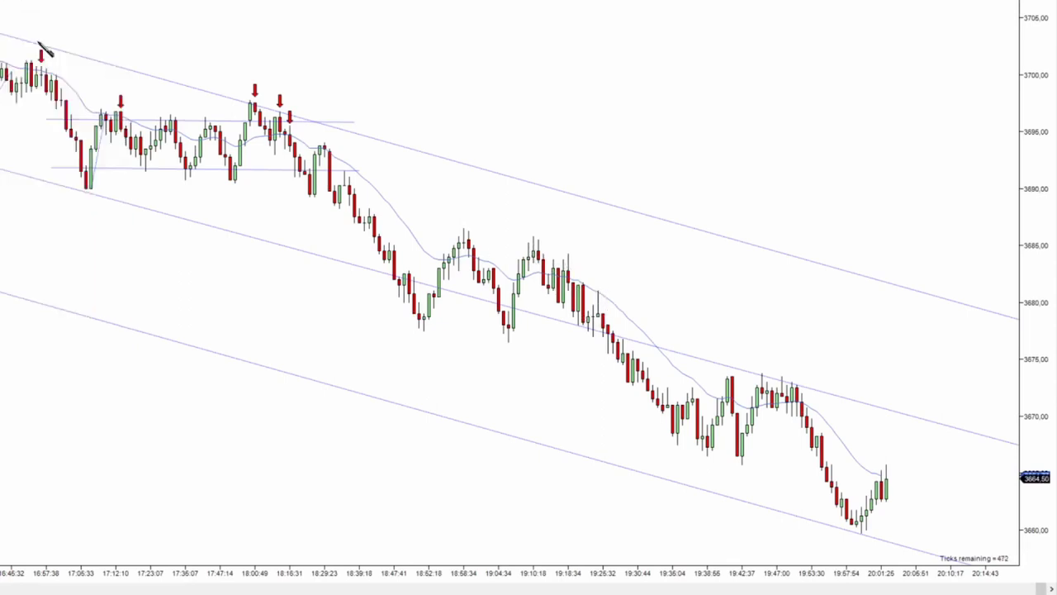
mouse_move(444, 245)
left_mouse_down()
mouse_move(588, 245)
mouse_move(569, 251)
left_mouse_up()
left_click(580, 258)
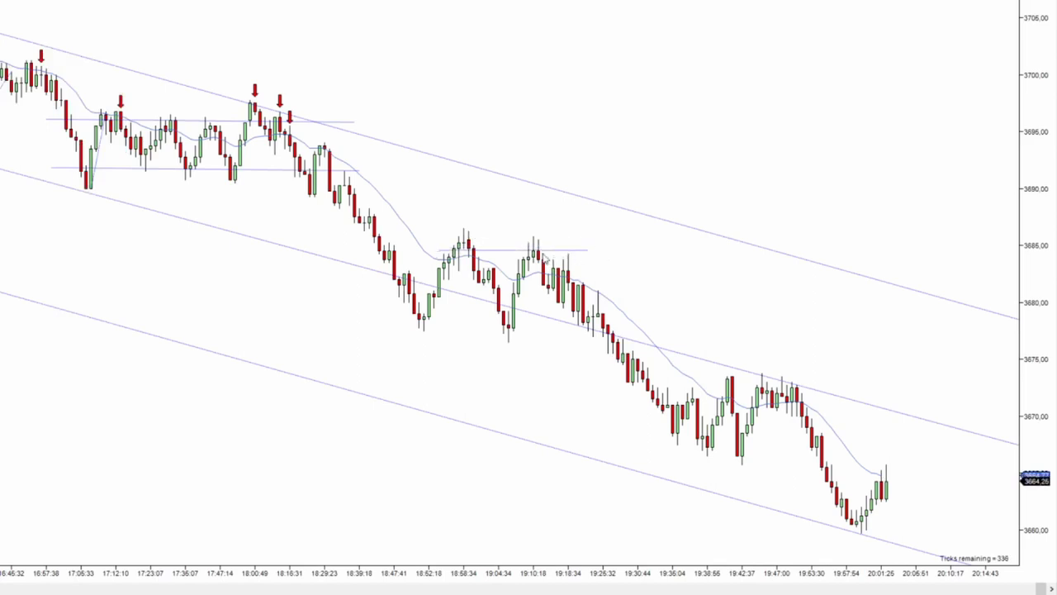
- Copy the short horizontal line onto the highs between 19:39 and 19:50 and draw a line along the upswing from the 19:42 low
left_click(507, 250)
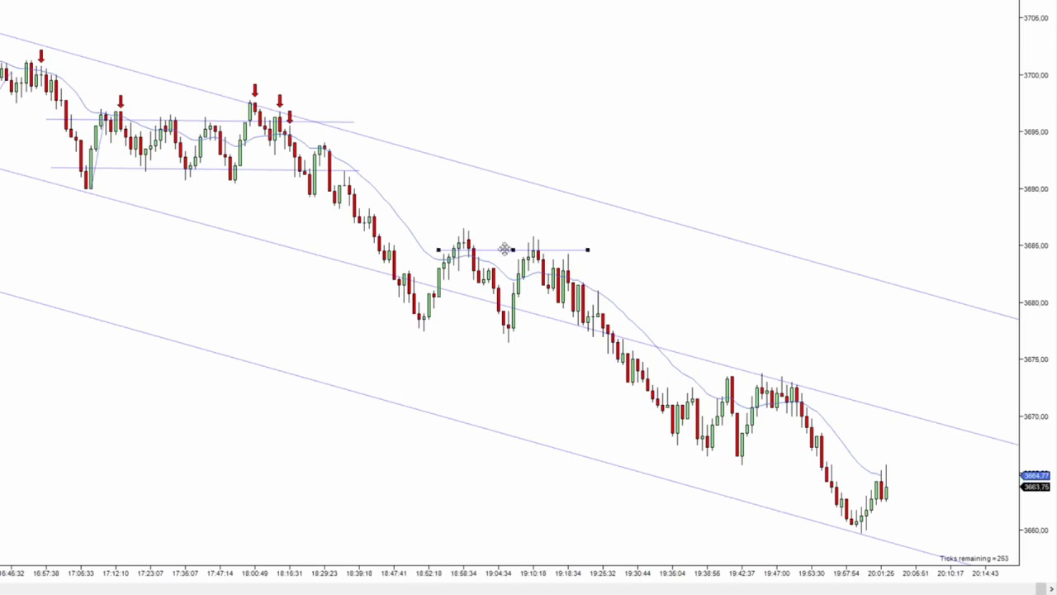
left_click_drag(522, 257, 754, 382)
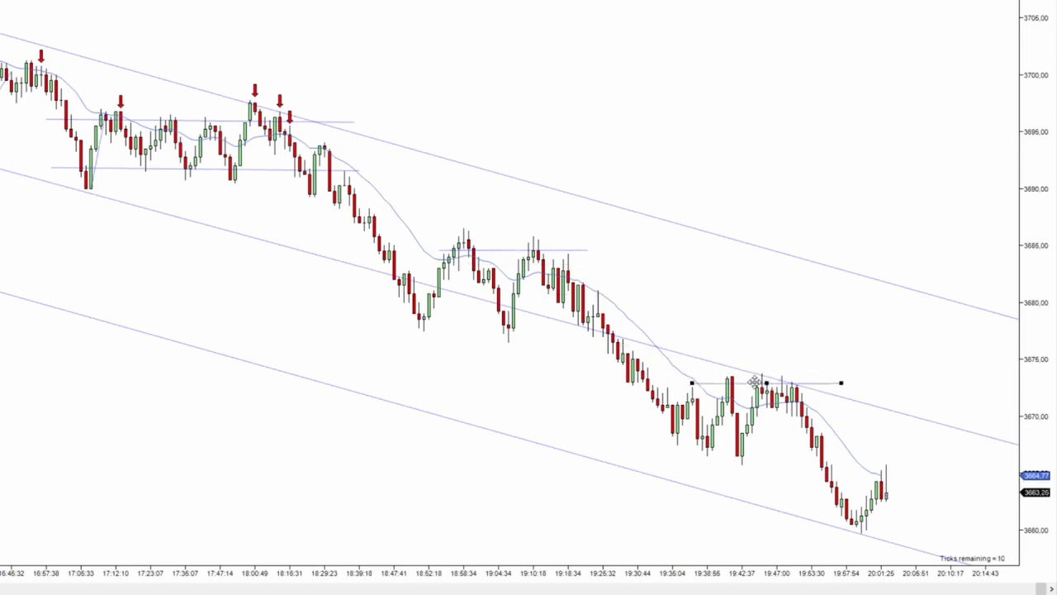
left_click(760, 355)
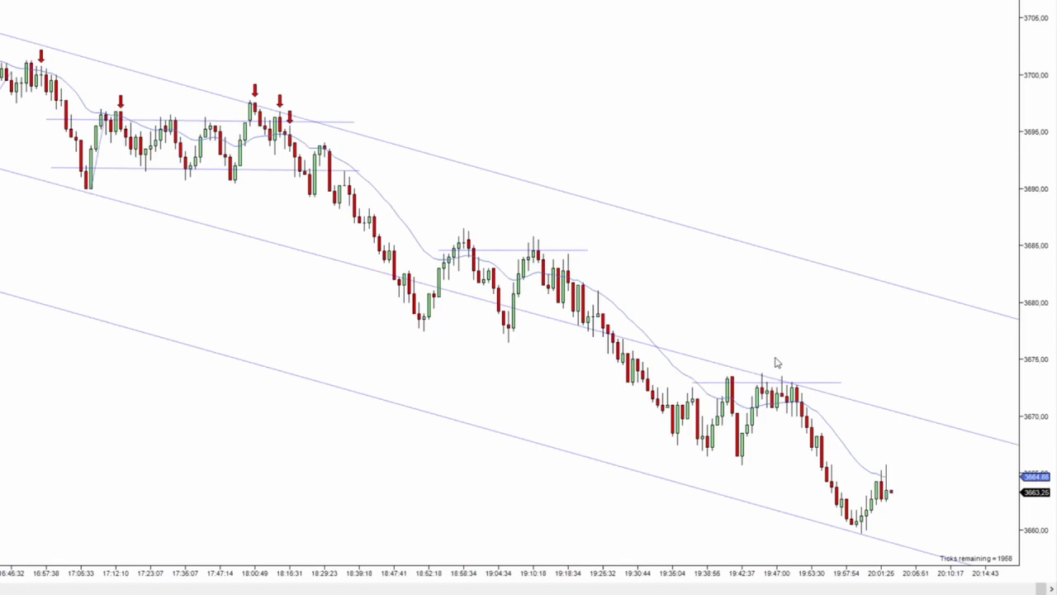
left_click(36, 50)
left_click_drag(744, 465, 764, 375)
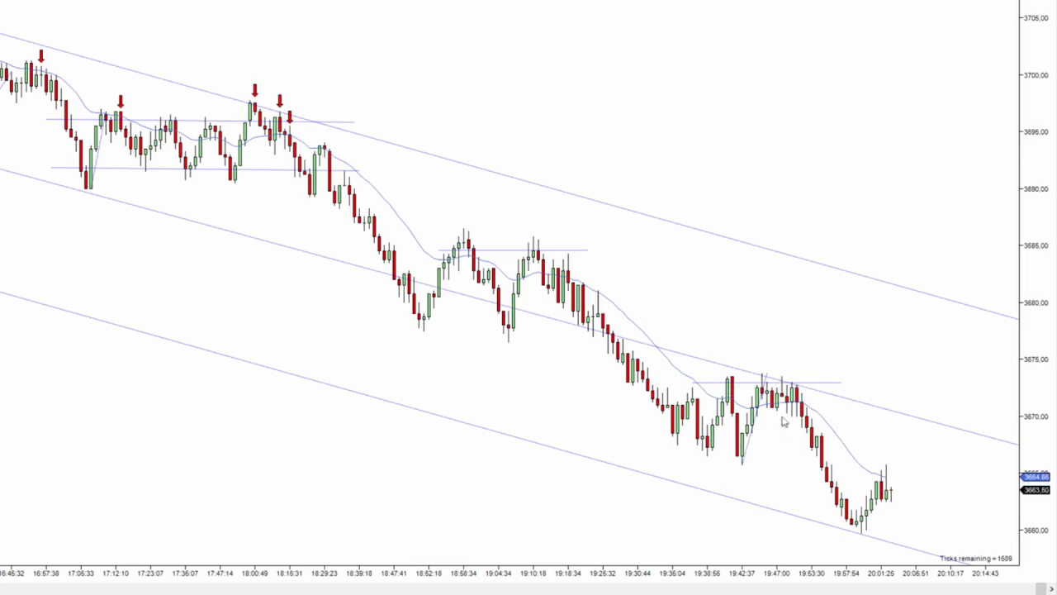
- Examine the marked signals and channel touches from the 12/9 session start through the decline after 19:00
scroll(814, 325, "up", 5)
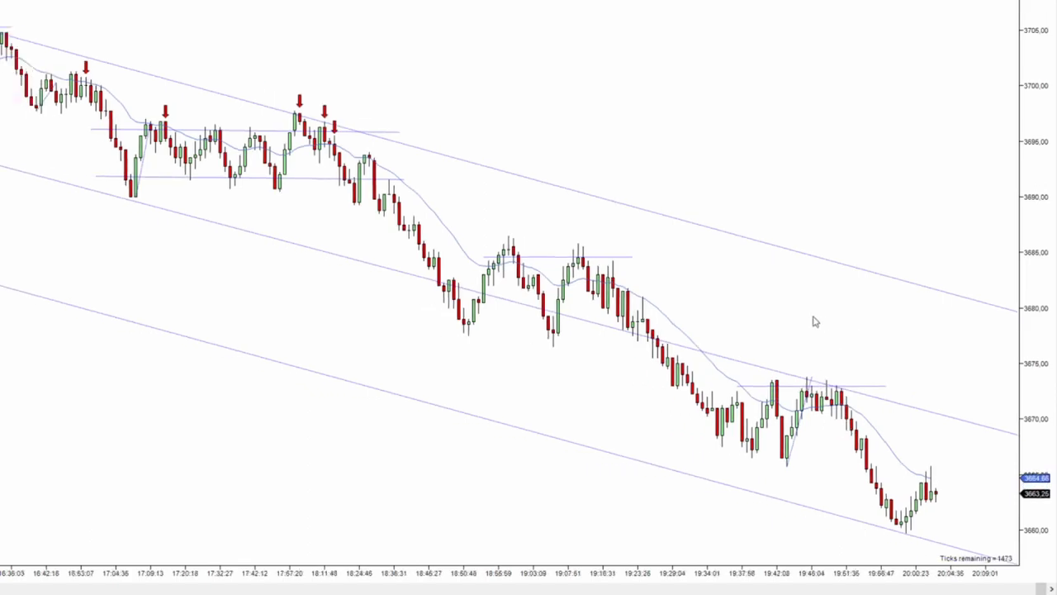
scroll(491, 356, "up", 5)
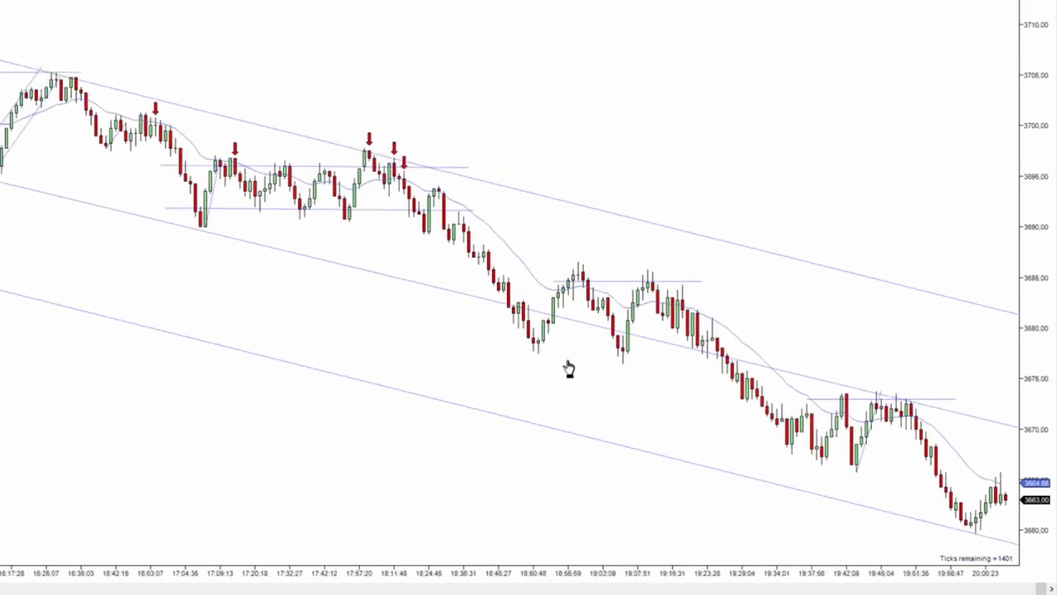
scroll(453, 333, "up", 5)
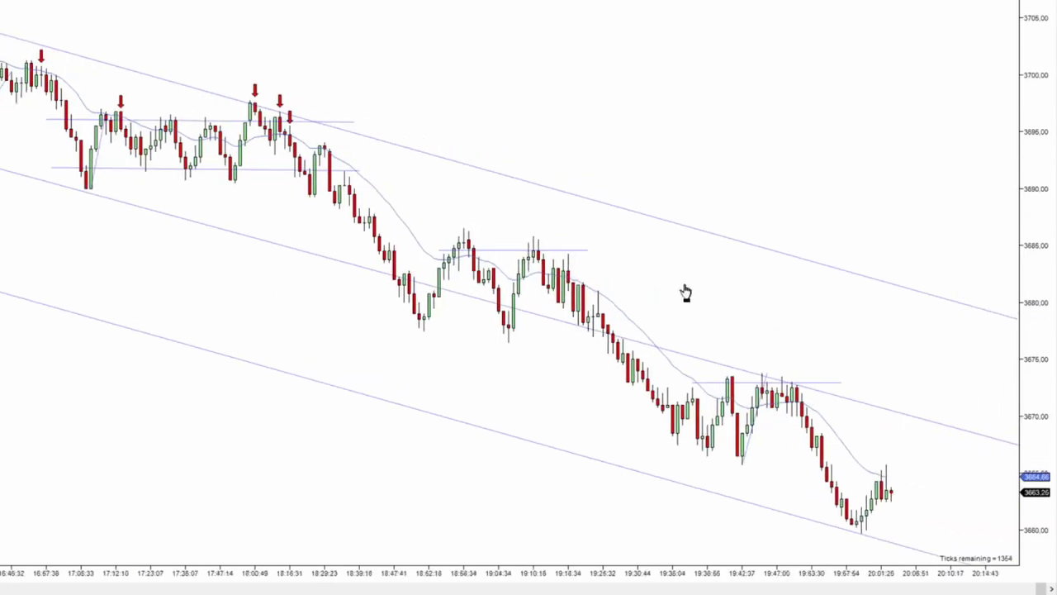
scroll(622, 402, "up", 5)
scroll(394, 358, "up", 5)
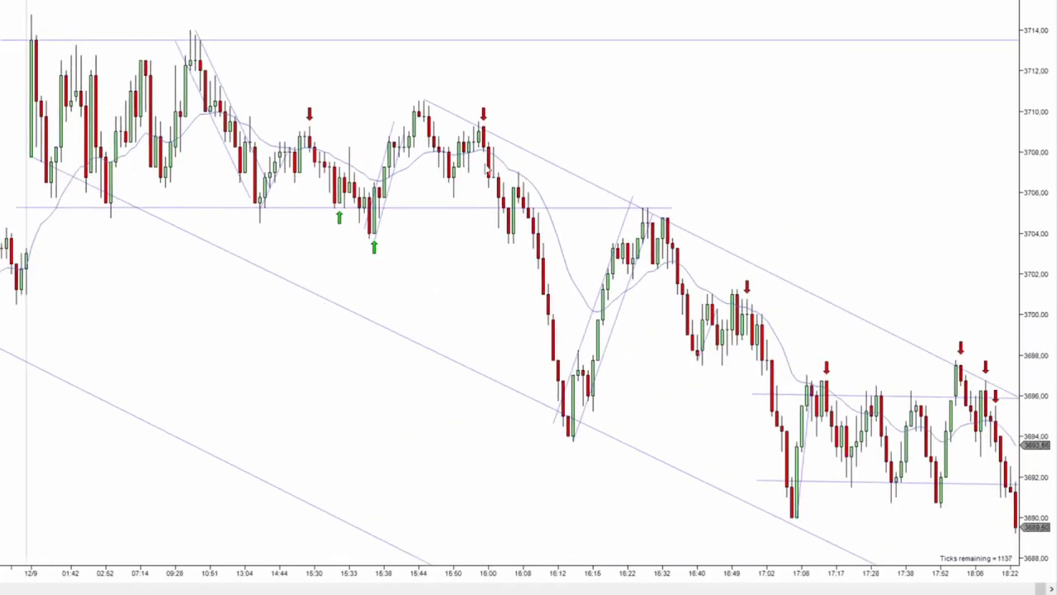
scroll(583, 109, "up", 2)
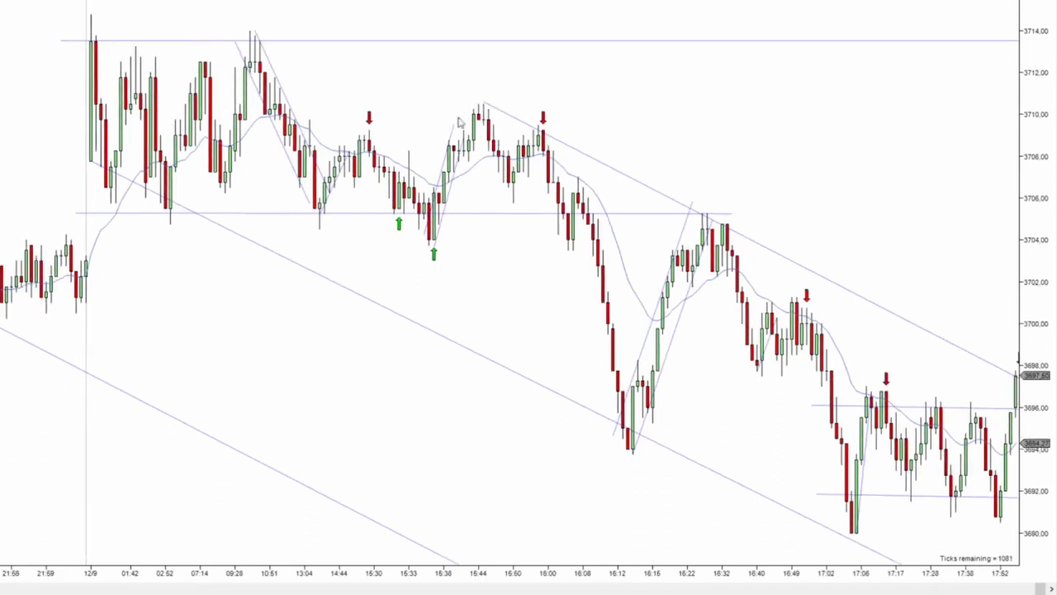
scroll(616, 88, "up", 2)
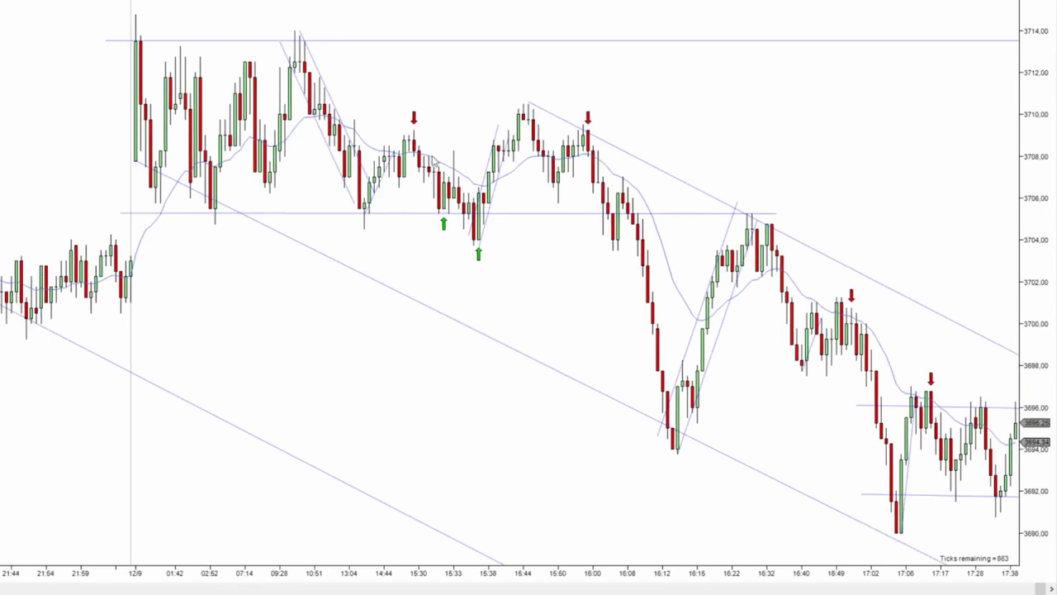
scroll(484, 126, "up", 1)
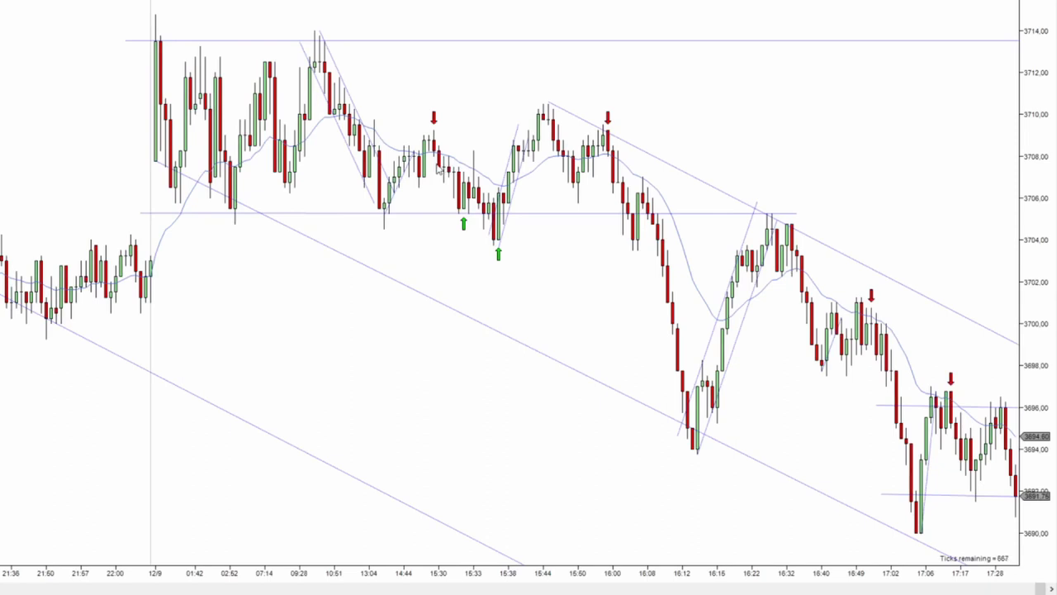
scroll(575, 193, "down", 6)
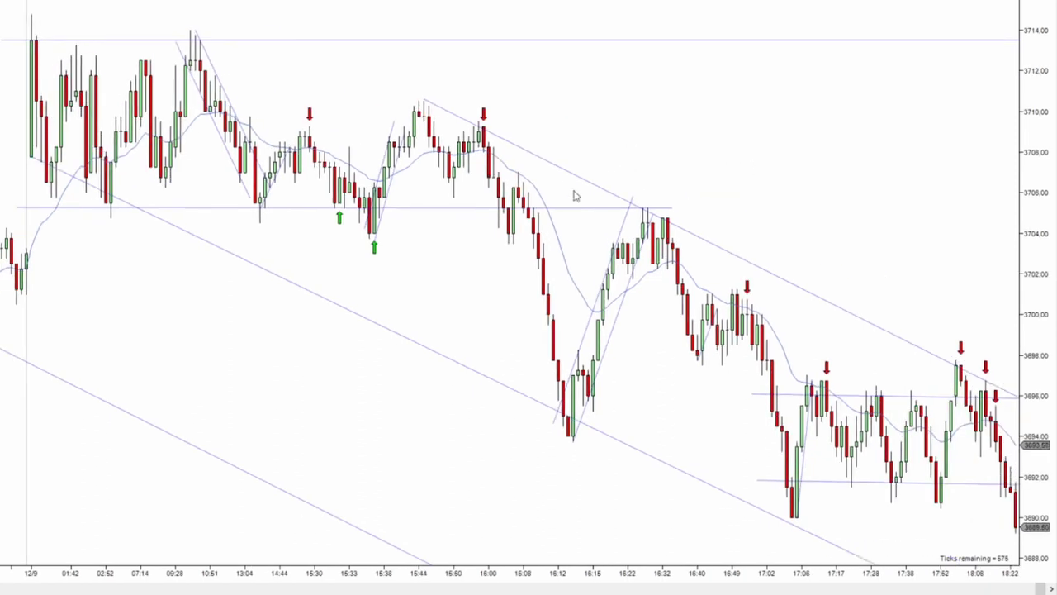
scroll(670, 395, "down", 3)
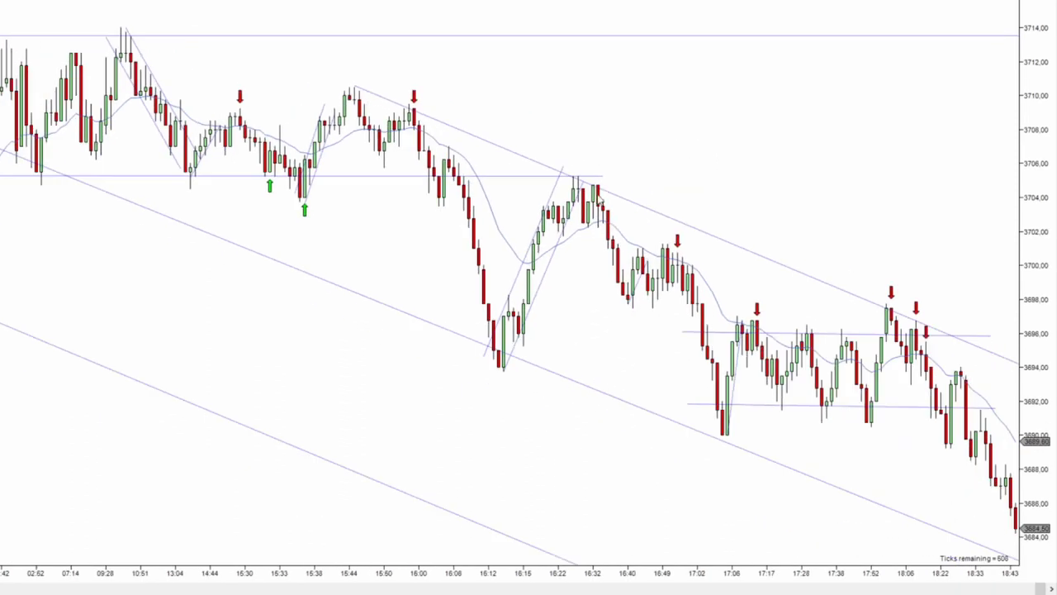
scroll(802, 219, "down", 12)
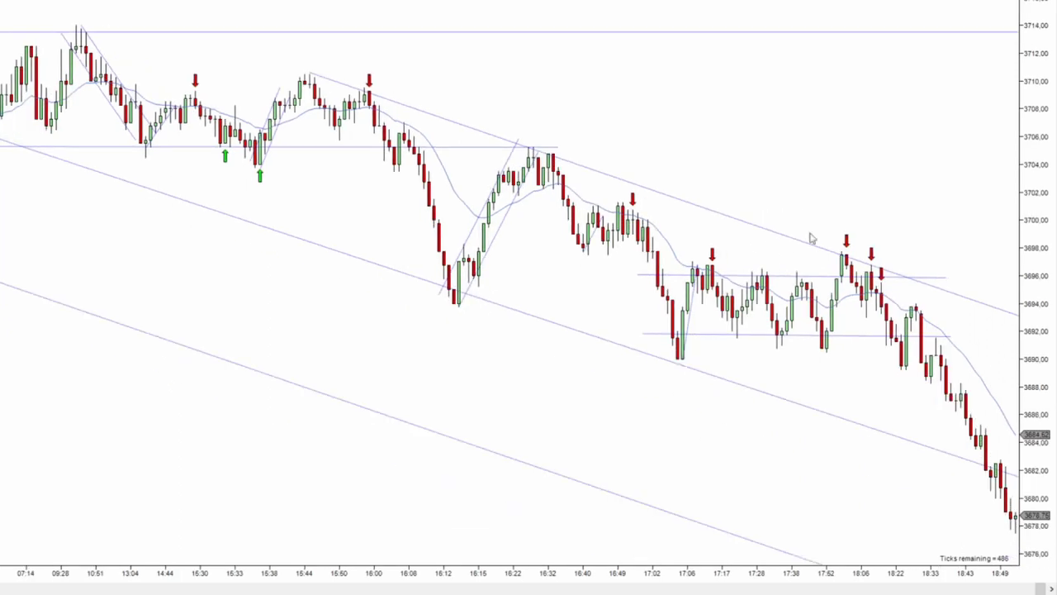
scroll(699, 165, "down", 9)
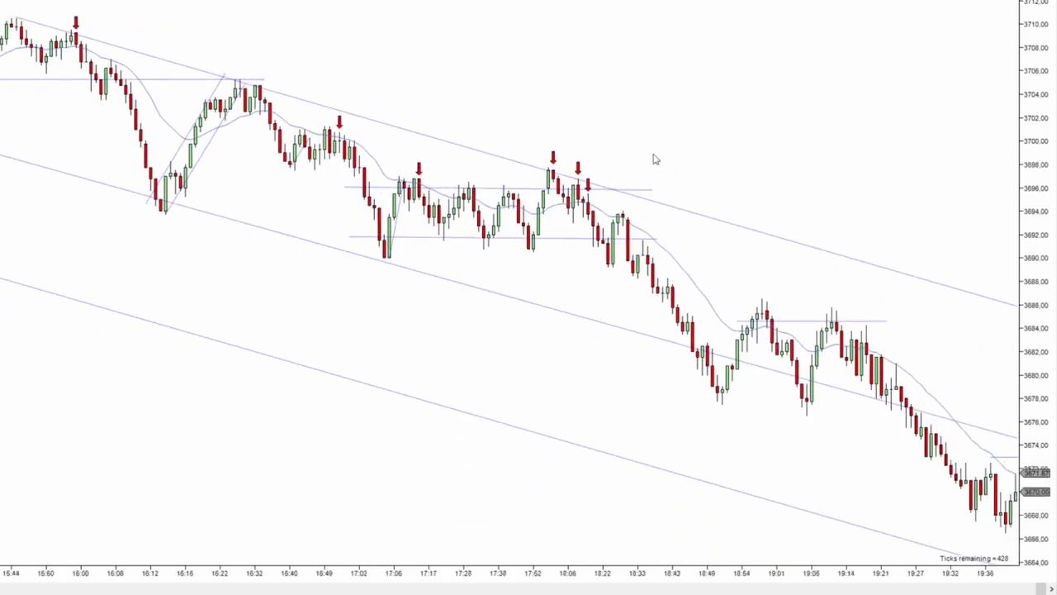
scroll(557, 153, "down", 15)
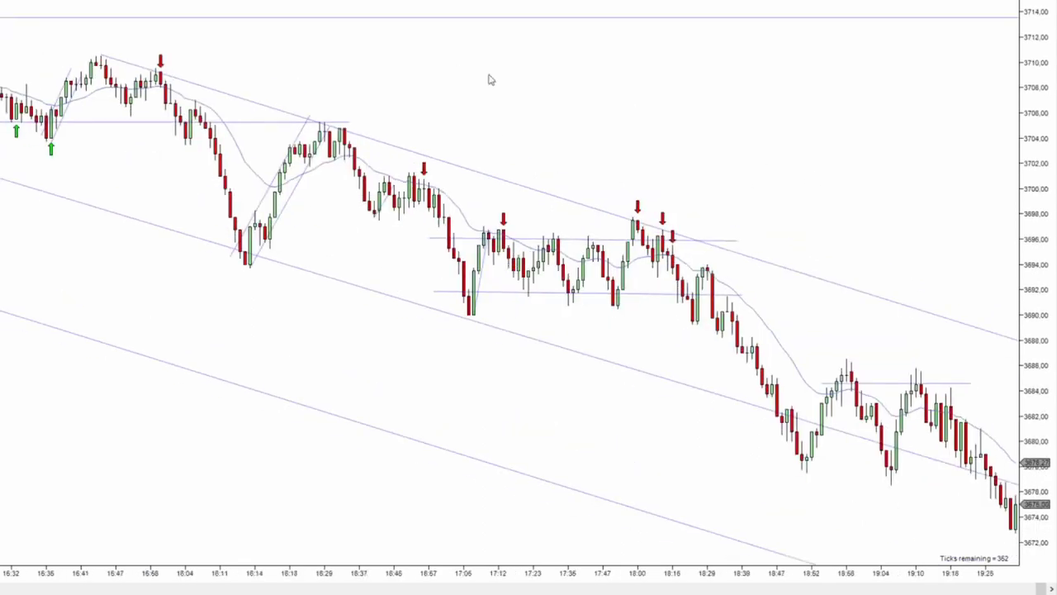
- Compare the morning swings and 15:30 signals with the latest bars once more, and select the upper channel line
left_click_drag(461, 136, 666, 165)
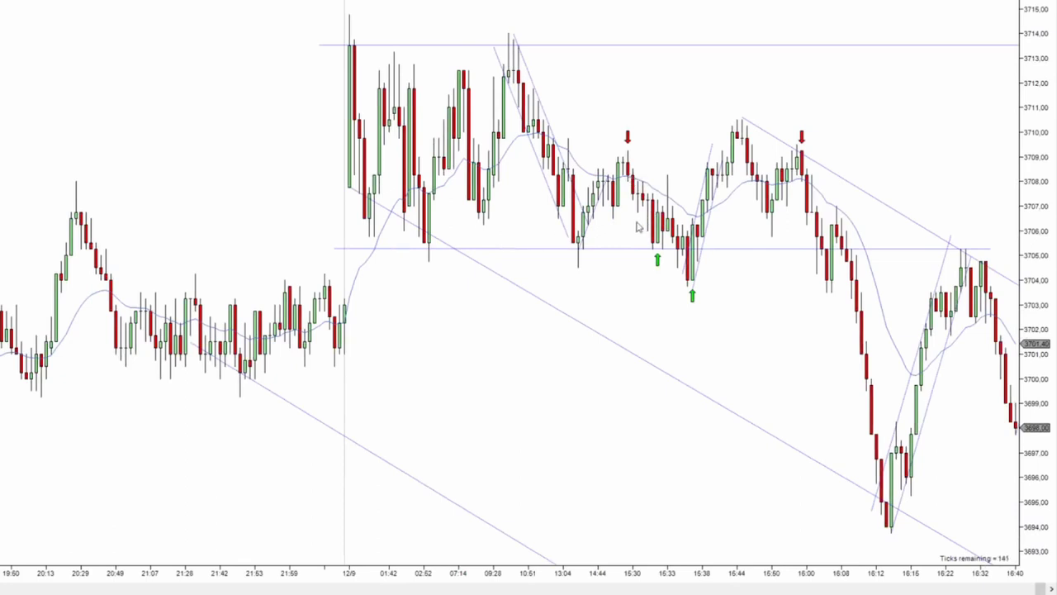
left_click_drag(672, 146, 550, 132)
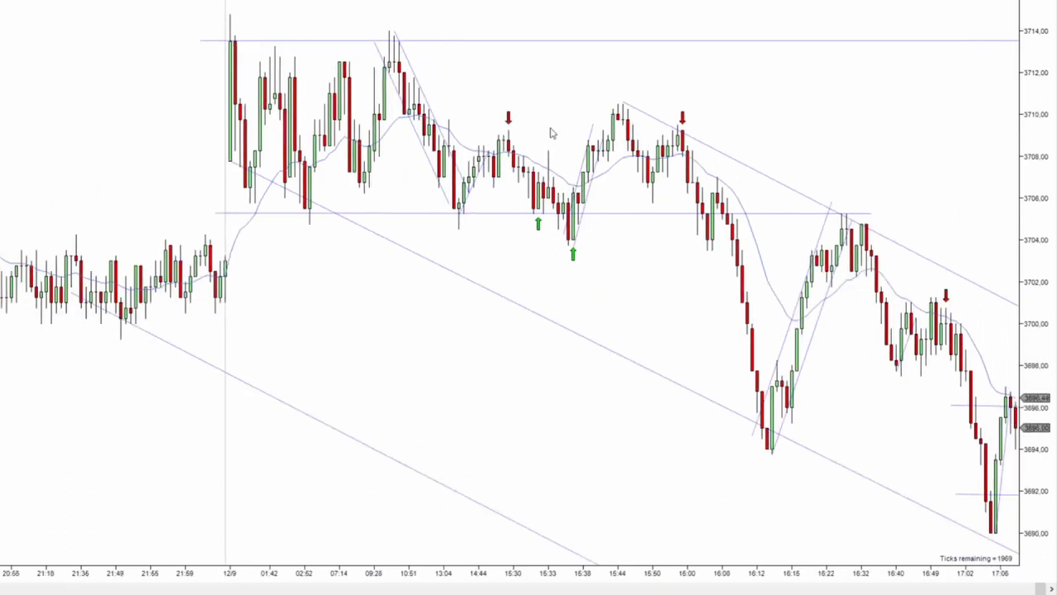
left_click_drag(743, 106, 628, 109)
left_click_drag(824, 140, 731, 156)
left_click_drag(830, 166, 697, 163)
left_click_drag(796, 165, 578, 143)
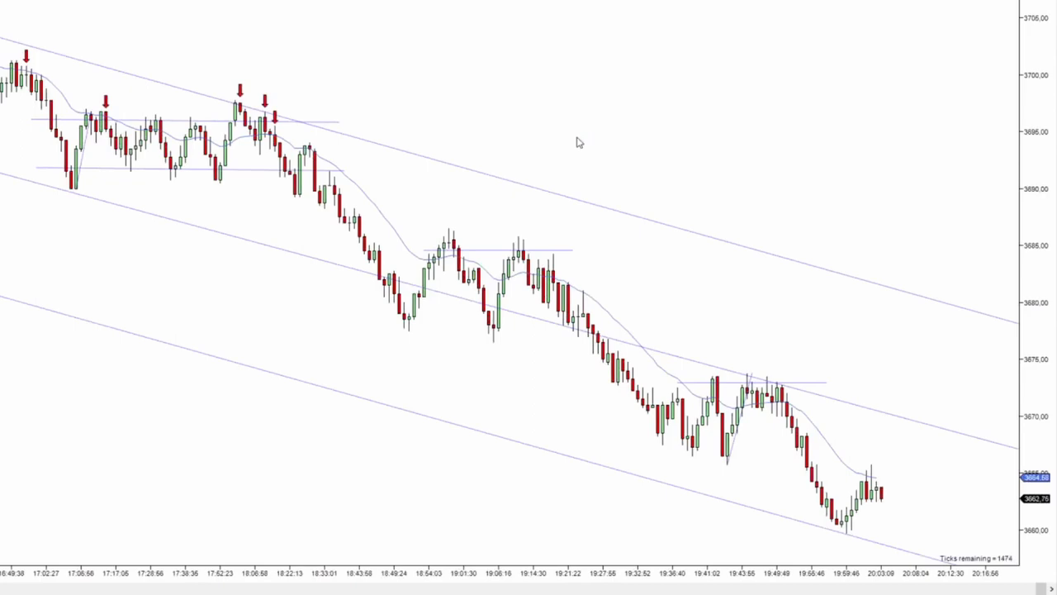
left_click_drag(464, 108, 675, 120)
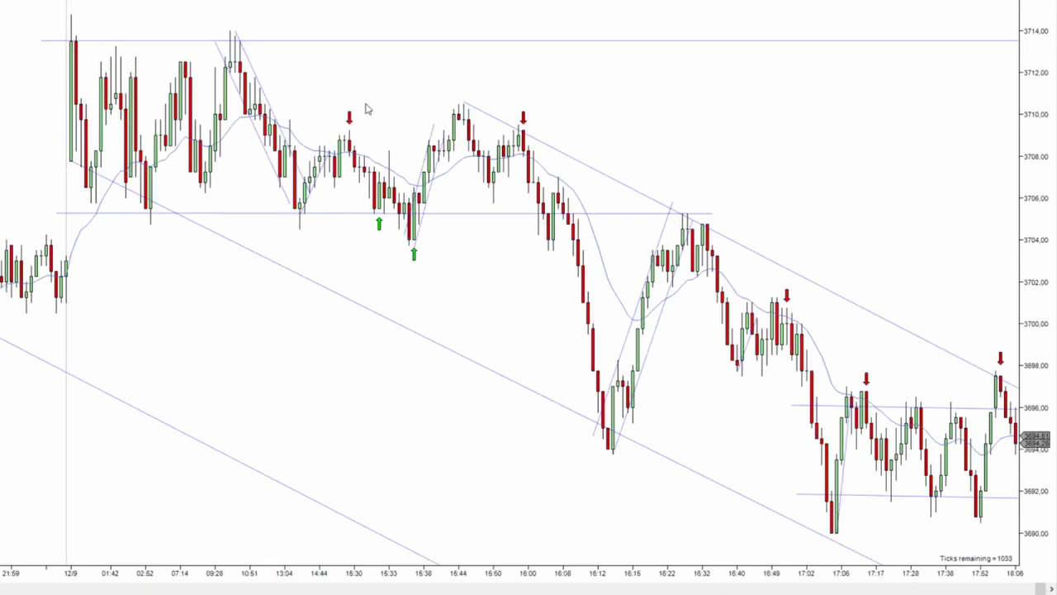
left_click_drag(368, 109, 430, 110)
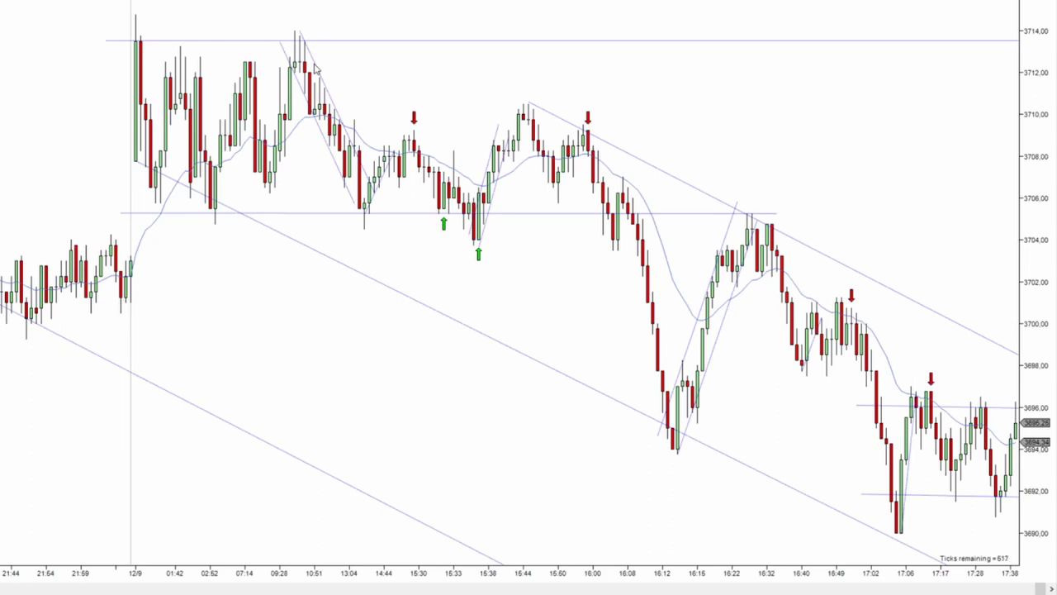
left_click_drag(455, 73, 504, 101)
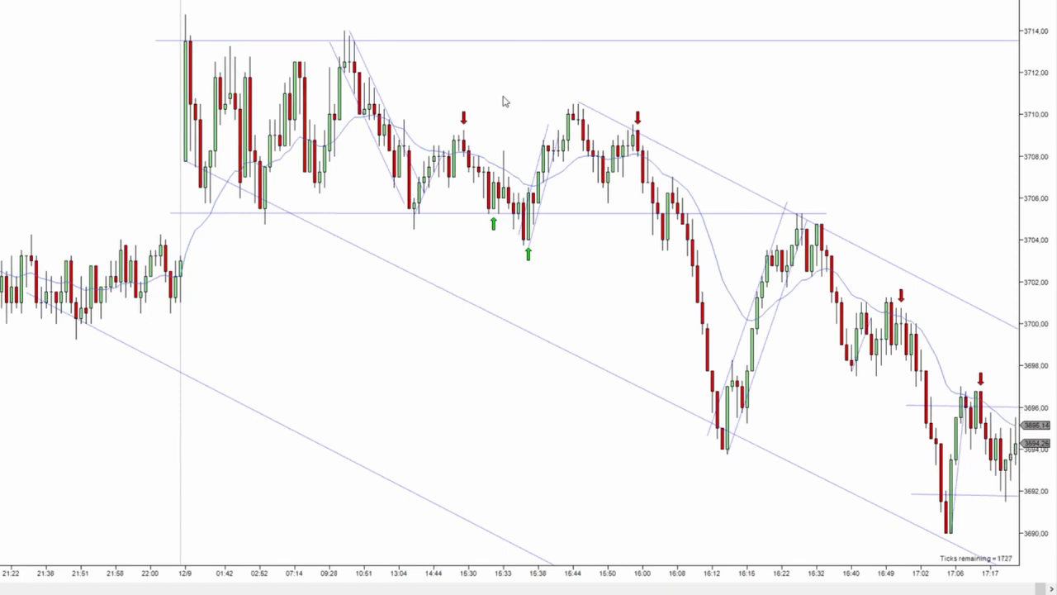
left_click(602, 115)
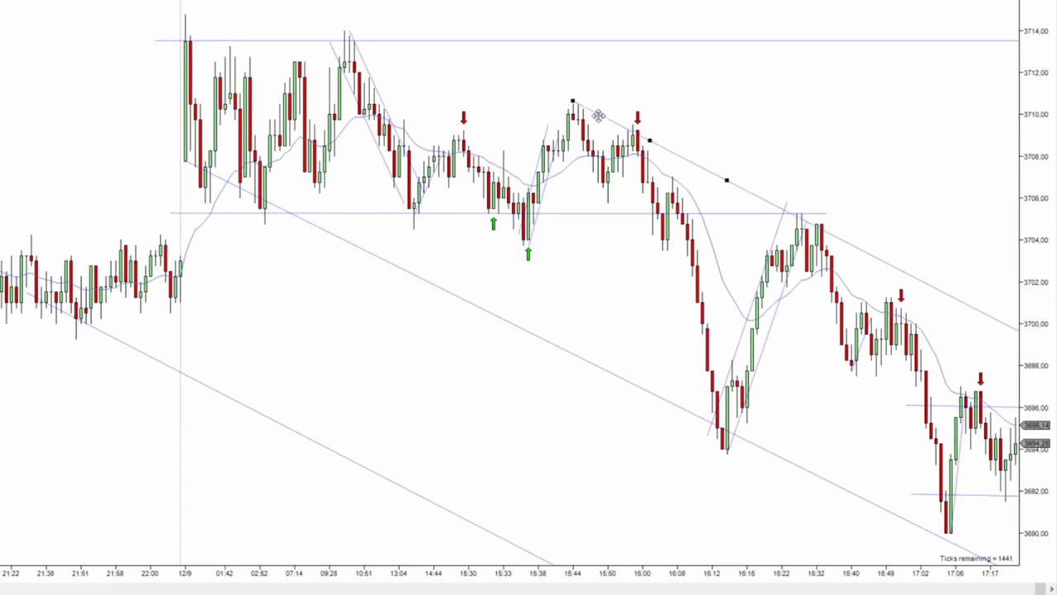
- Move the upper channel line slightly down onto the swing highs near 15:44 and 16:30
left_click_drag(602, 116, 602, 120)
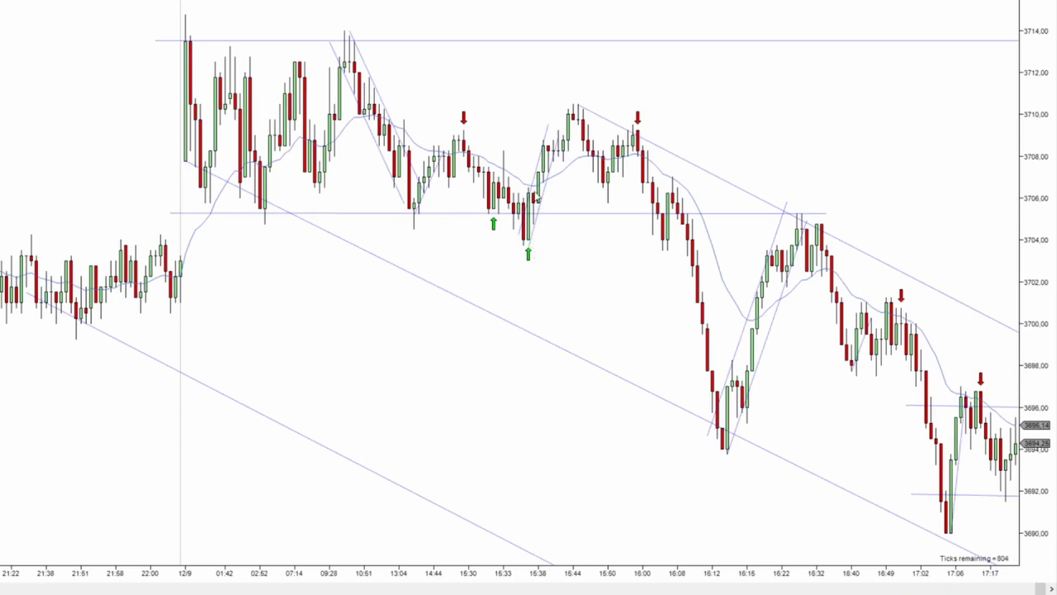
- Examine the whole descending channel and its marked signals, from the bars before the 12/9 session start to the latest bars near 20:06
left_click_drag(804, 148, 767, 160)
scroll(746, 147, "down", 2)
scroll(600, 141, "down", 2)
scroll(798, 137, "up", 2)
scroll(812, 166, "up", 2)
scroll(798, 140, "up", 3)
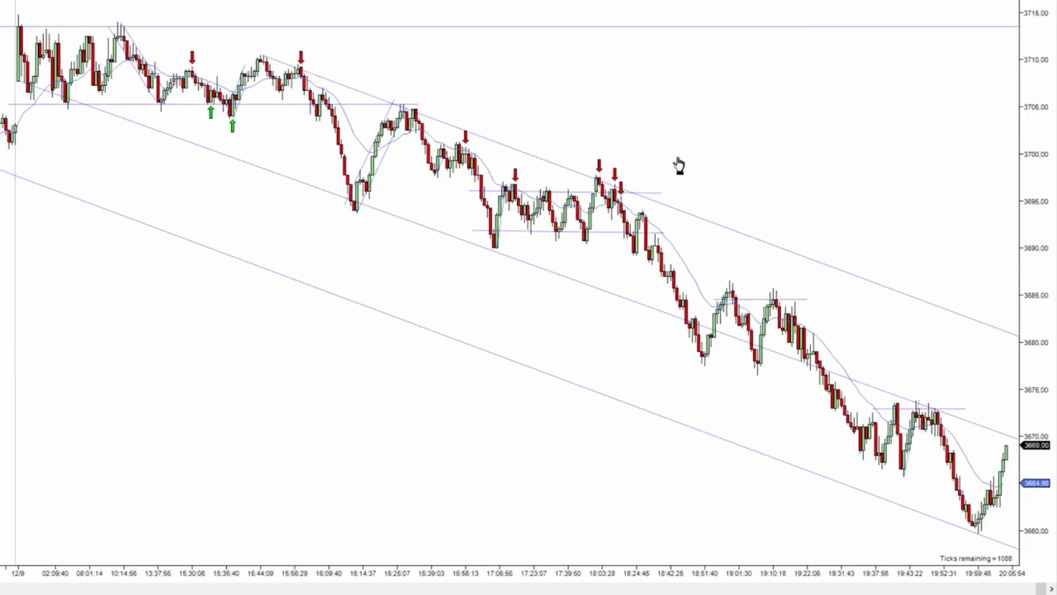
left_click_drag(686, 182, 830, 217)
scroll(830, 217, "left", 10)
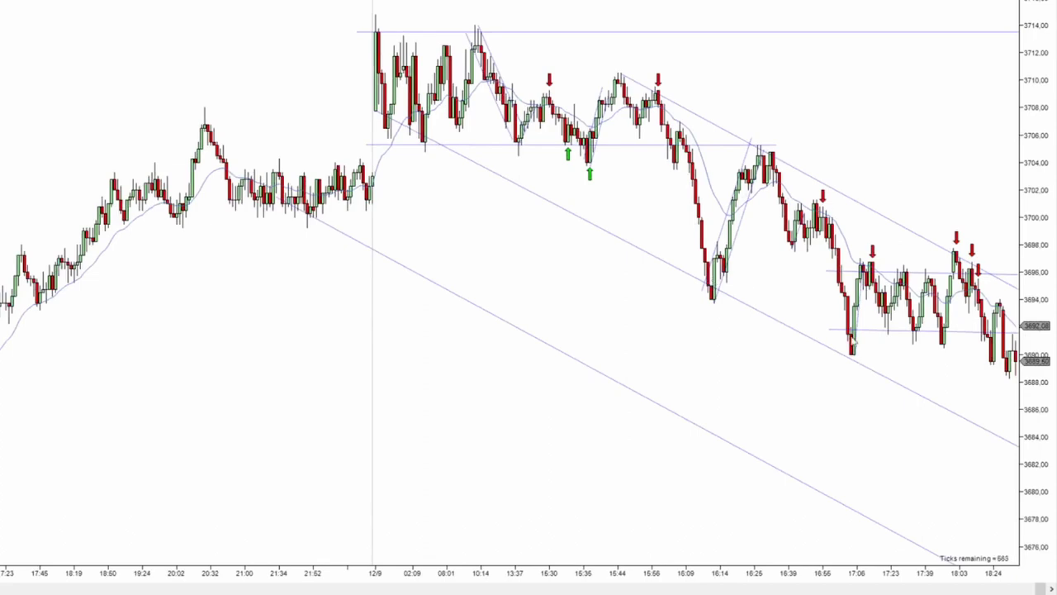
scroll(896, 198, "right", 1)
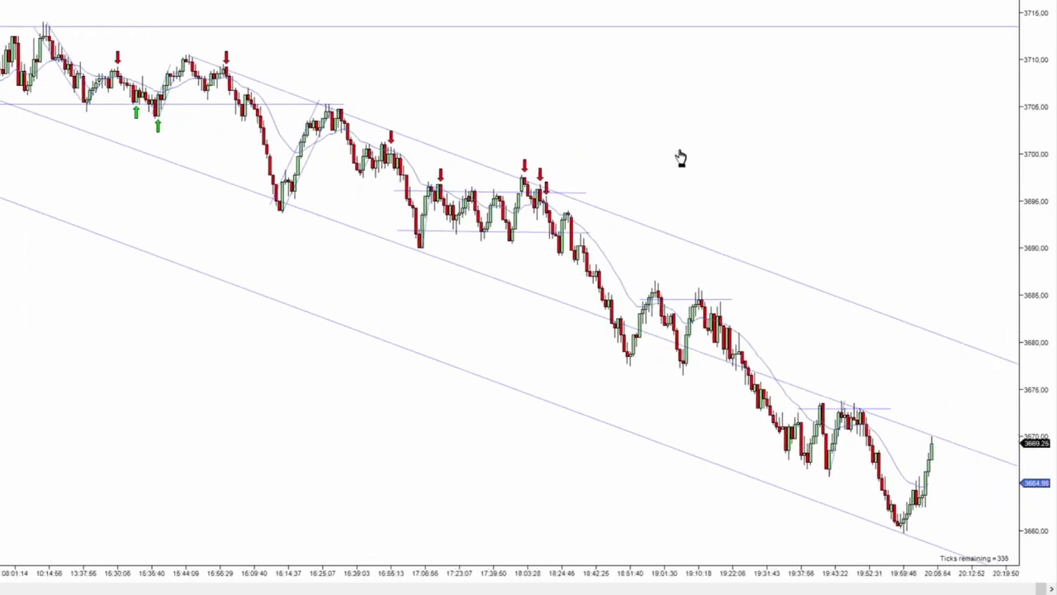
scroll(824, 170, "left", 4)
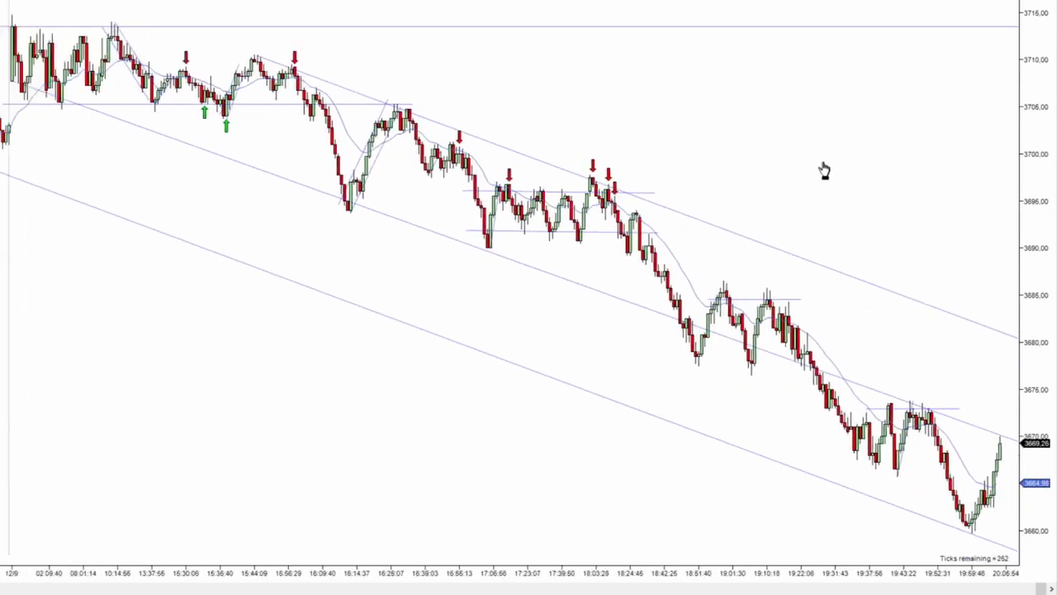
scroll(807, 146, "left", 2)
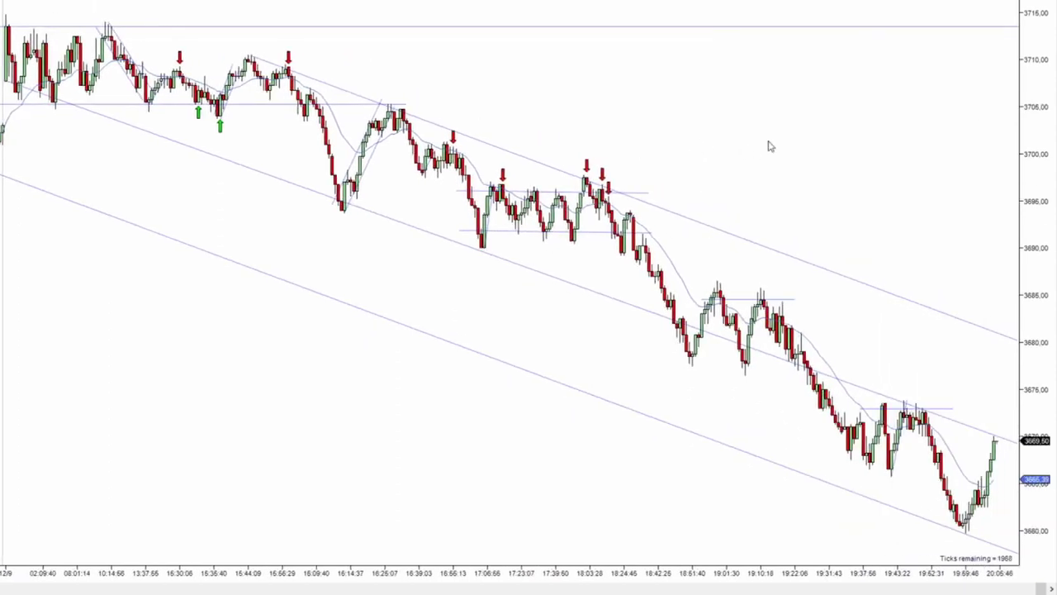
scroll(768, 147, "left", 6)
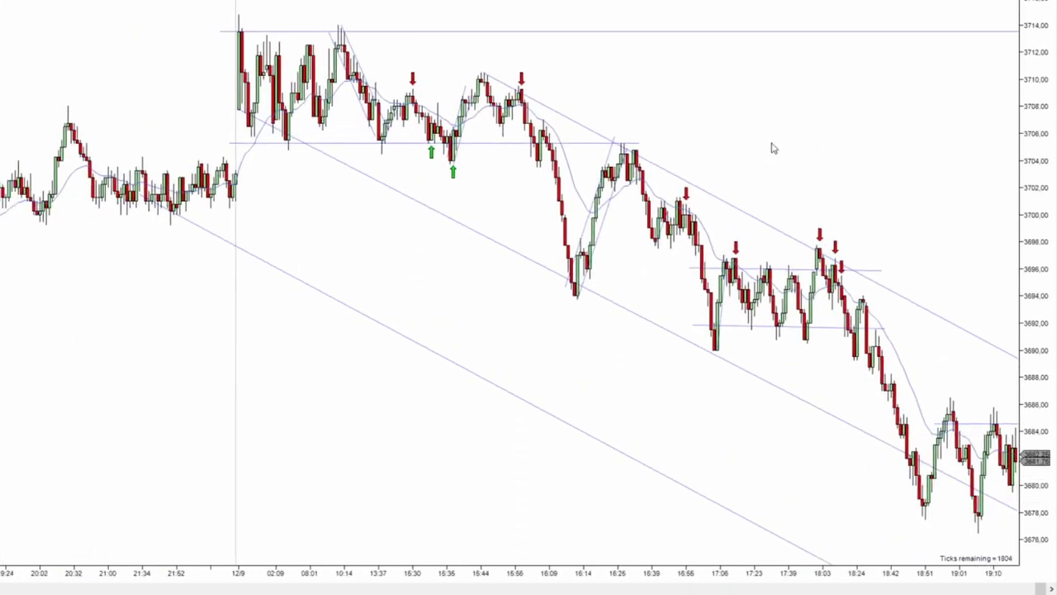